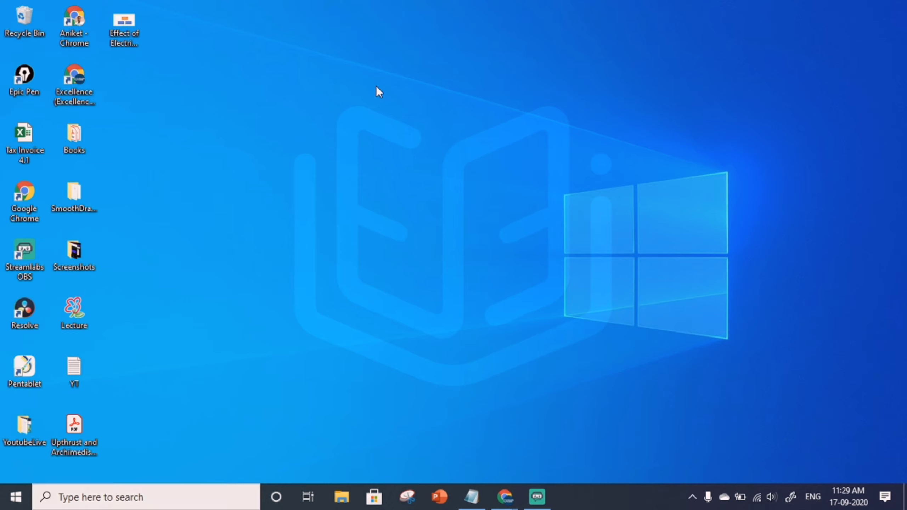
- Search for 'power p', launch PowerPoint, then go back to the desktop
{"action": "left_click", "coordinate": [168, 498]}
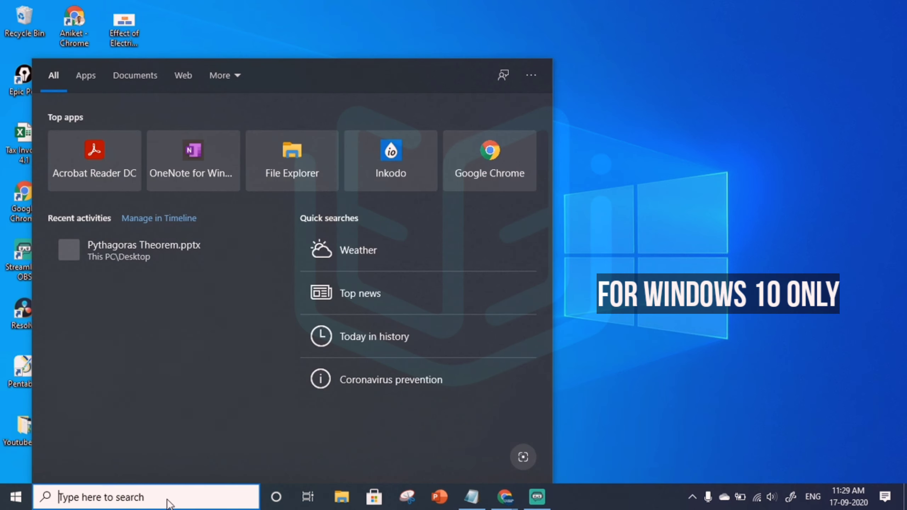
{"action": "type", "text": "po"}
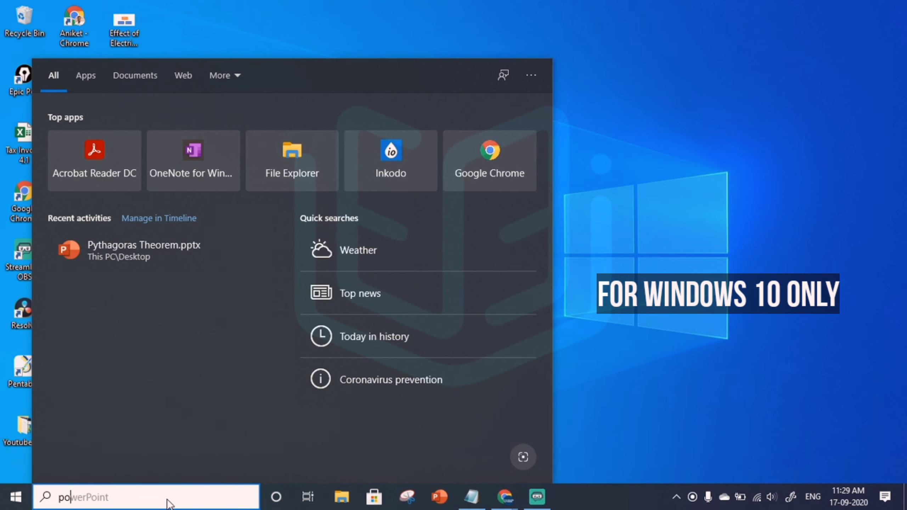
{"action": "type", "text": "wer"}
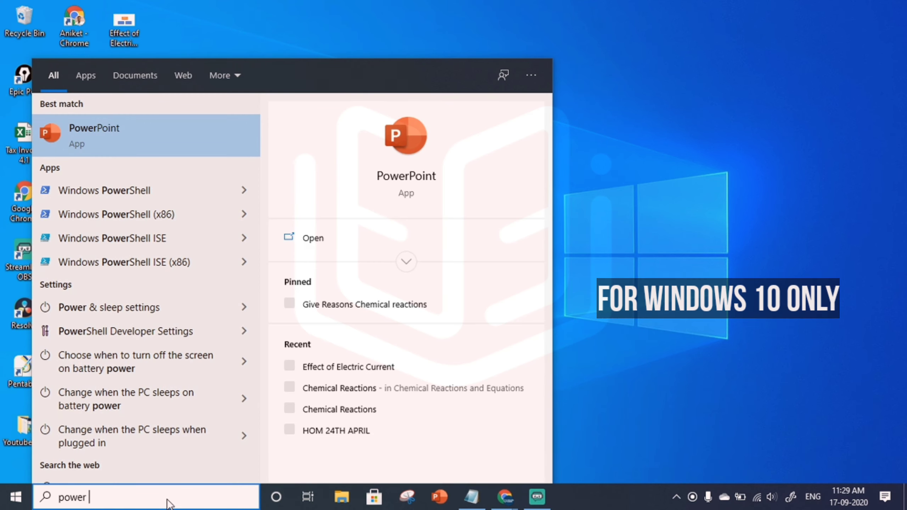
{"action": "type", "text": " p"}
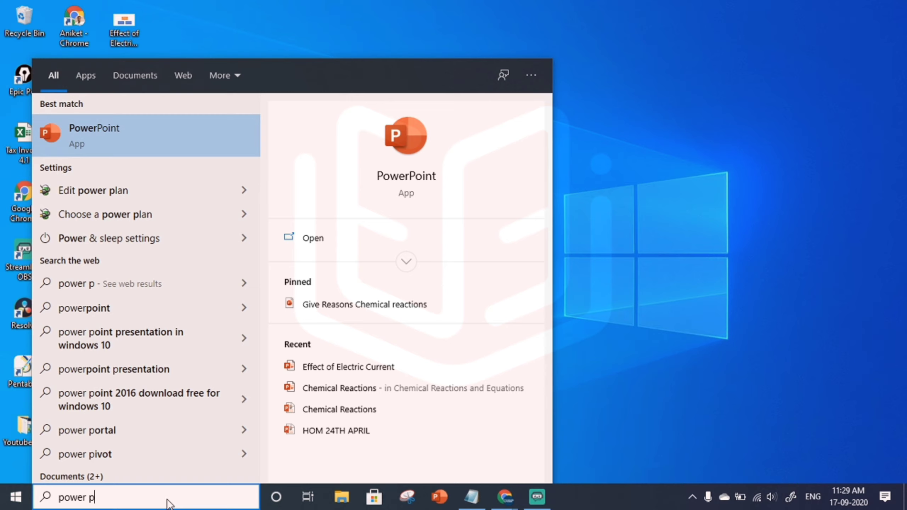
{"action": "left_click", "coordinate": [311, 246]}
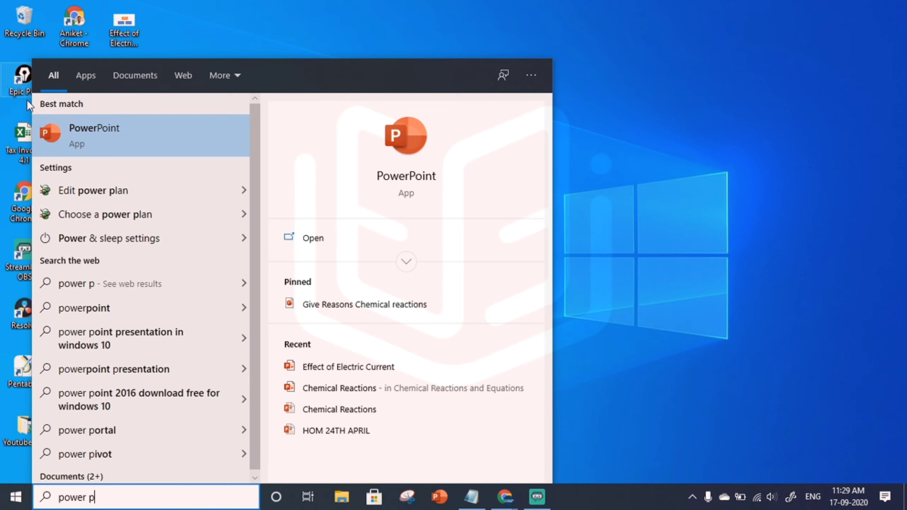
{"action": "left_click", "coordinate": [239, 134]}
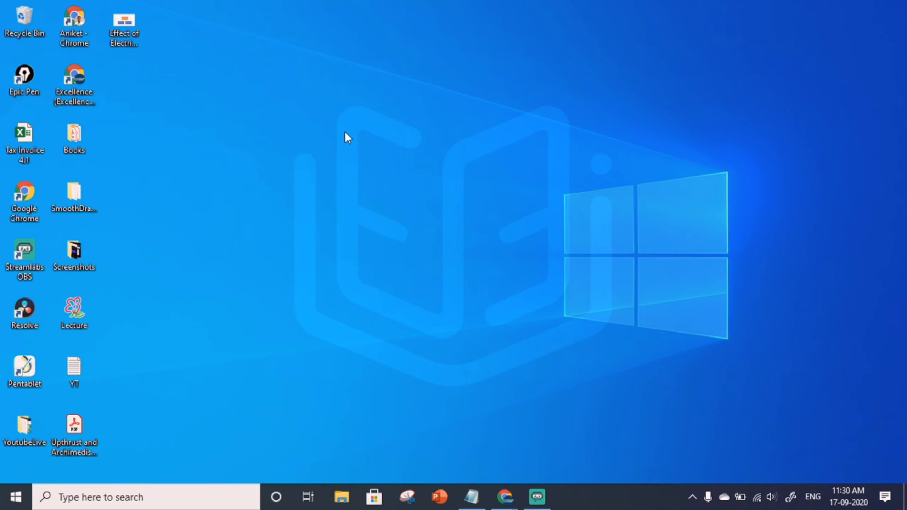
- Create a new PowerPoint presentation on the desktop named 'Pythagoras Theorem'
{"action": "right_click", "coordinate": [339, 121]}
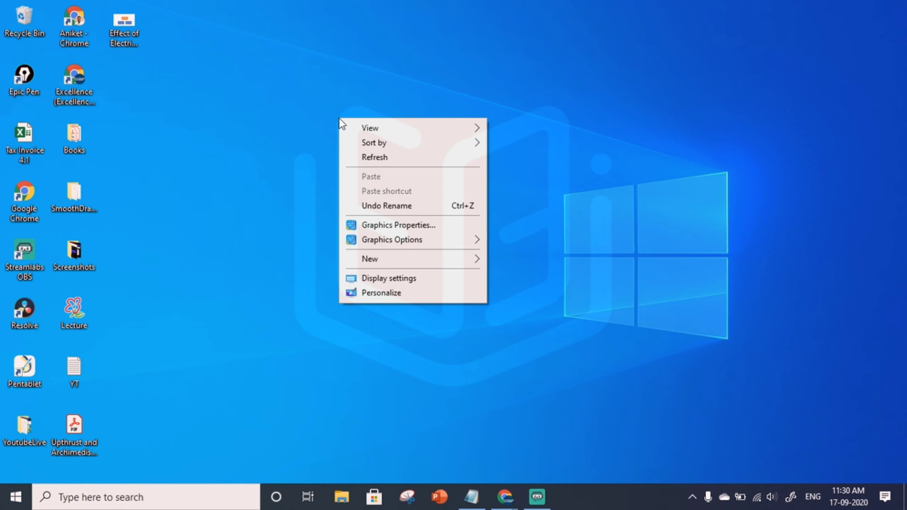
{"action": "mouse_move", "coordinate": [412, 258]}
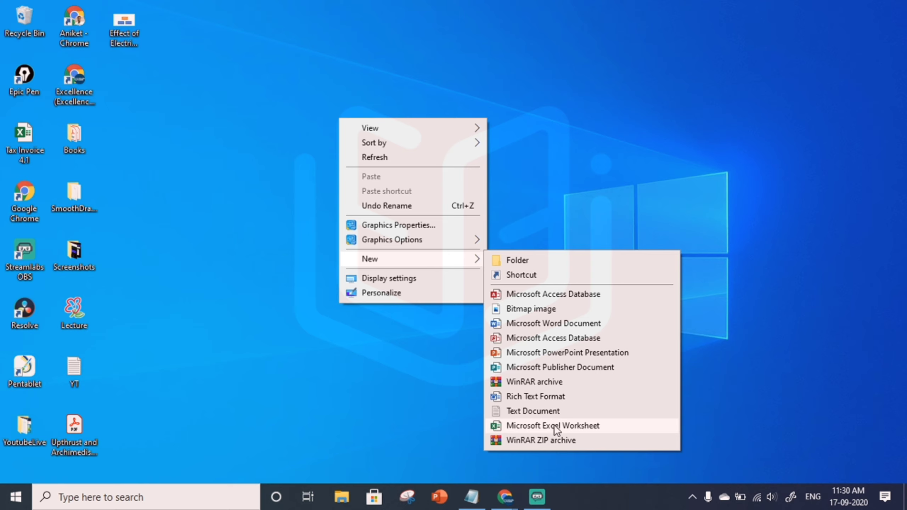
{"action": "left_click", "coordinate": [561, 353]}
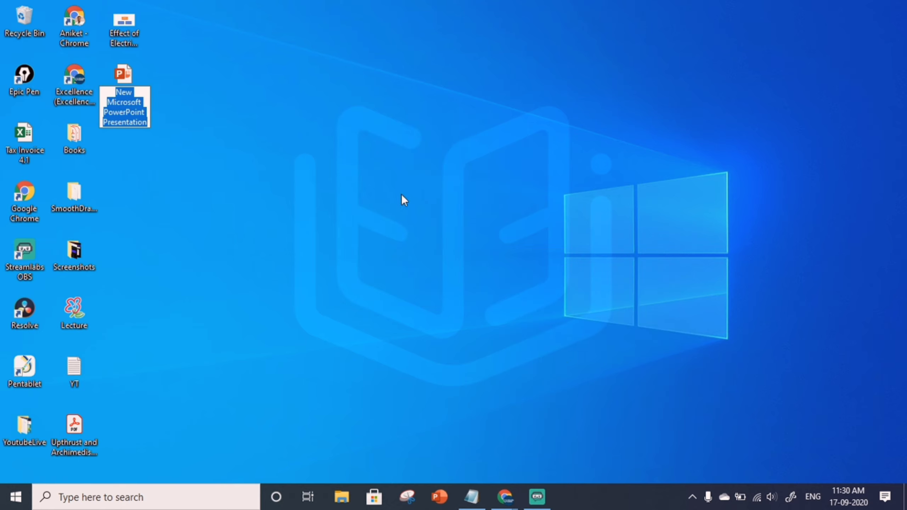
{"action": "type", "text": "Pytha"}
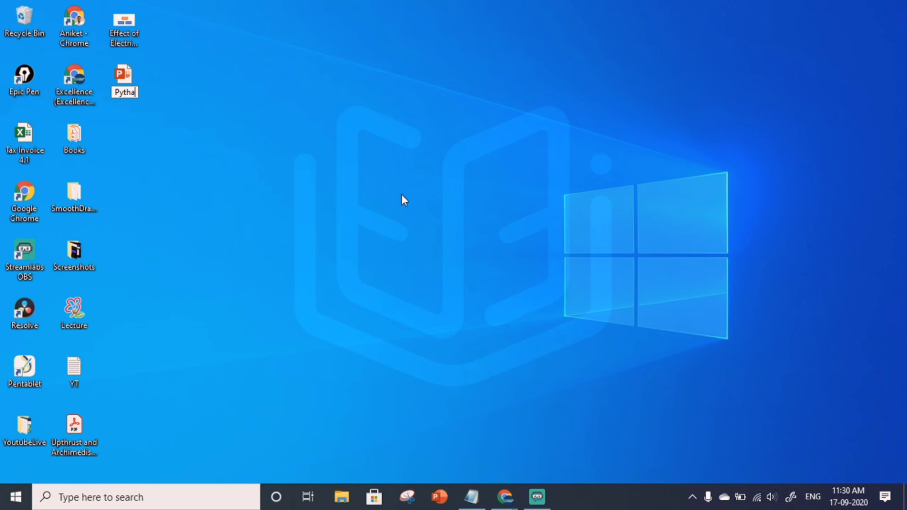
{"action": "type", "text": "goras"}
{"action": "type", "text": " The"}
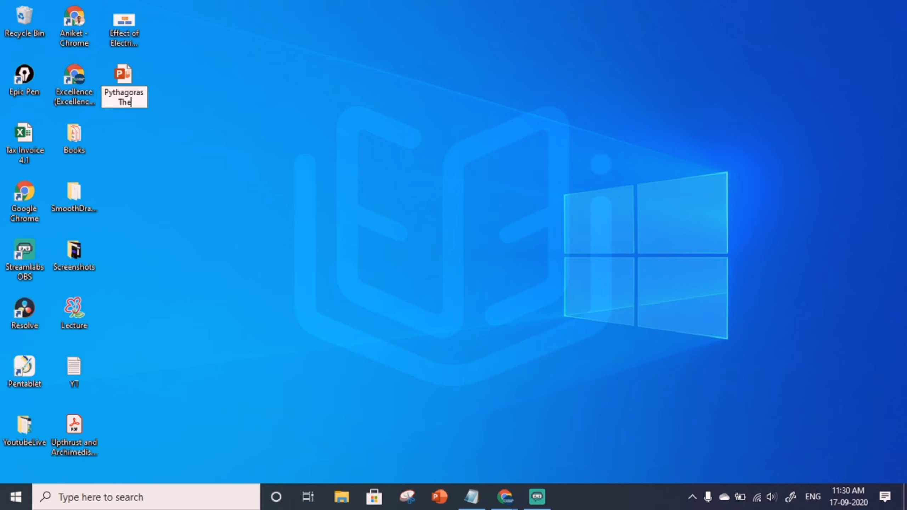
{"action": "type", "text": "orem"}
{"action": "key", "text": "Return"}
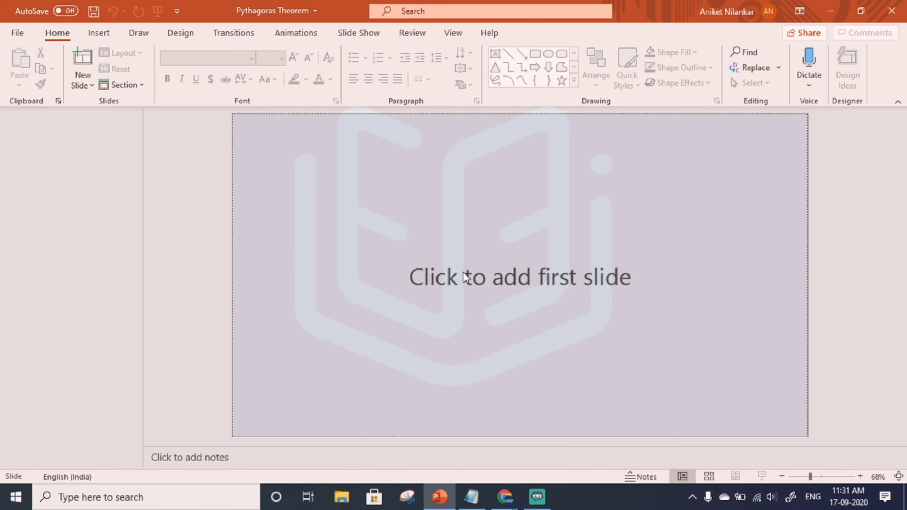
- Add the first title slide and select its title and subtitle placeholders
{"action": "left_click", "coordinate": [463, 277]}
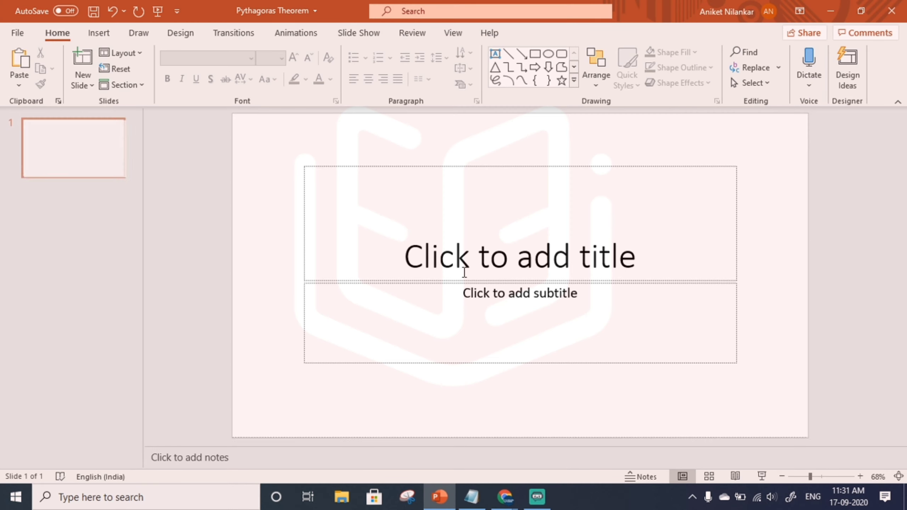
{"action": "left_click", "coordinate": [467, 161]}
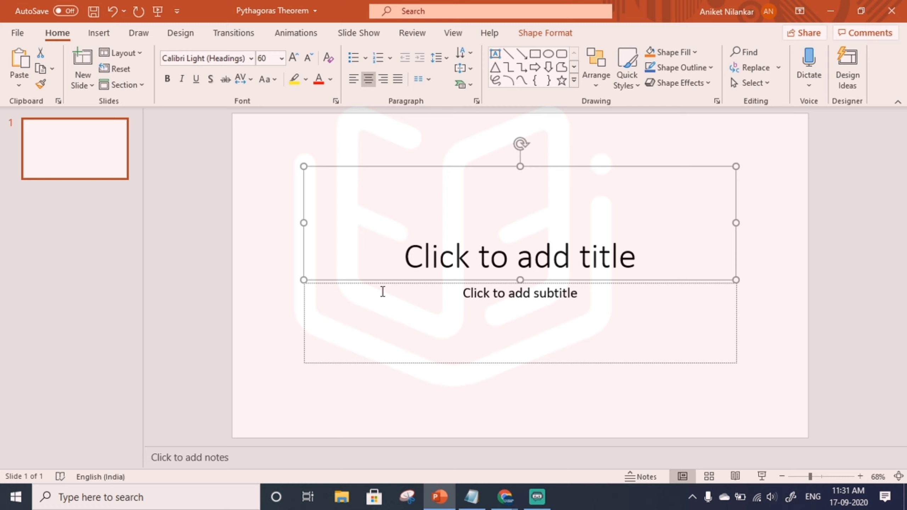
{"action": "left_click", "coordinate": [378, 323]}
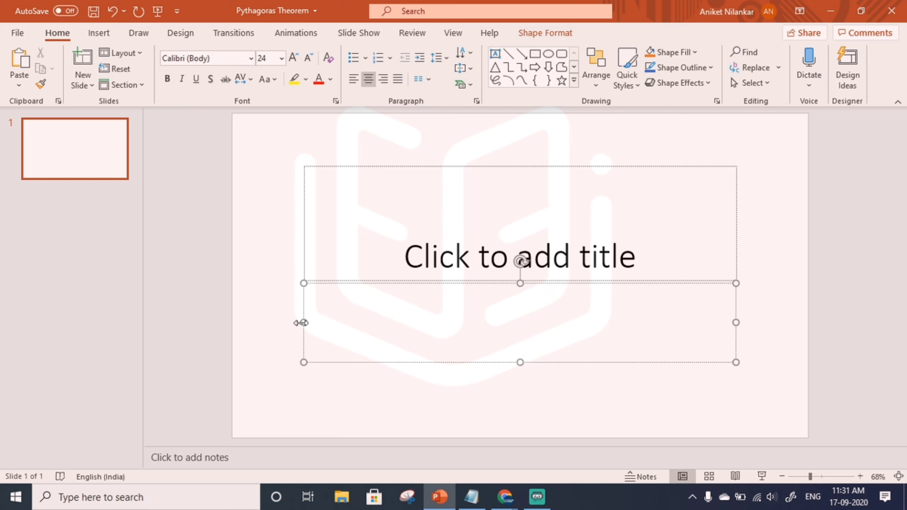
{"action": "left_click", "coordinate": [353, 363]}
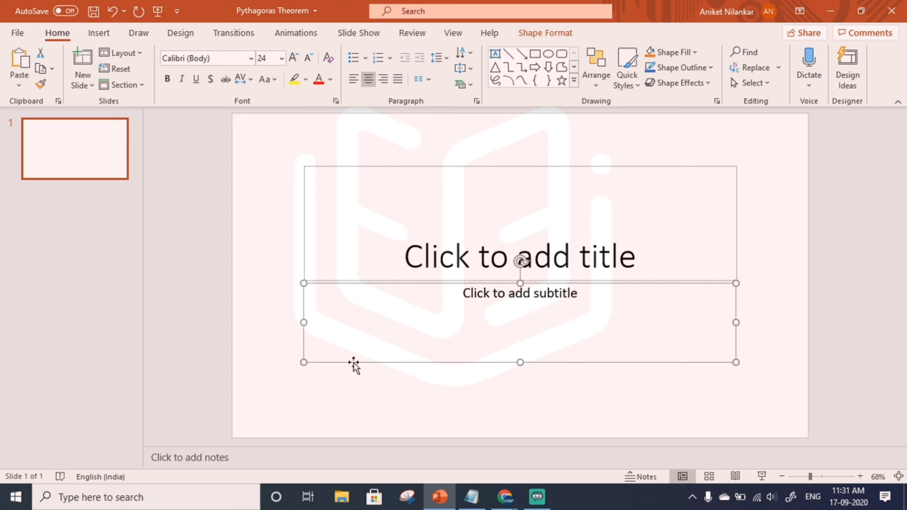
- Cut the subtitle placeholder and paste it back onto the slide
{"action": "right_click", "coordinate": [373, 362]}
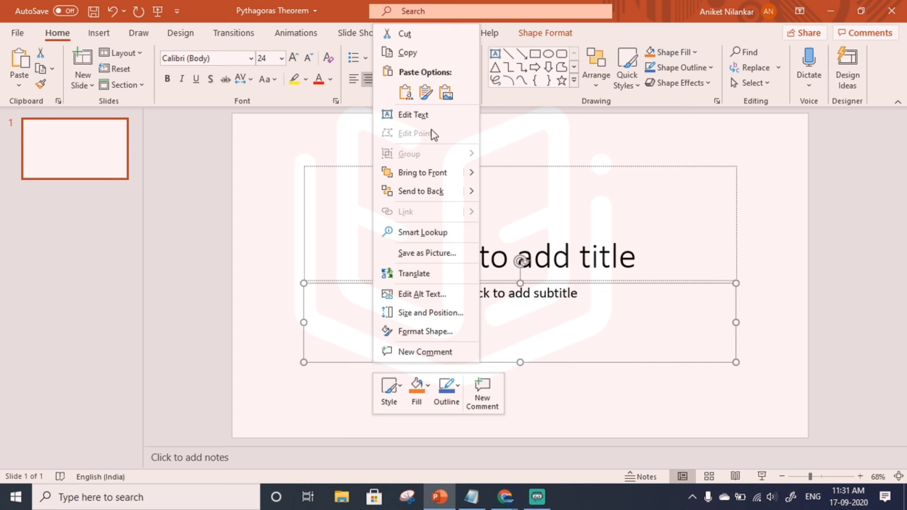
{"action": "left_click", "coordinate": [403, 37]}
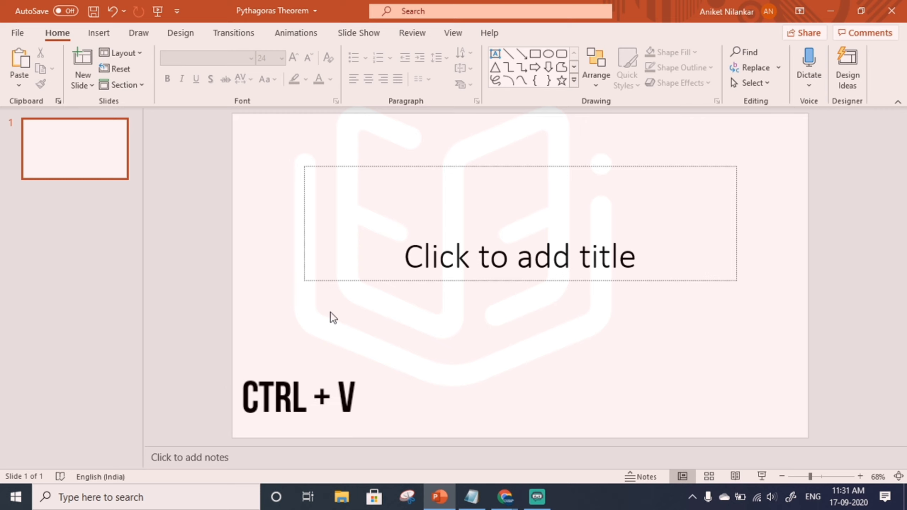
{"action": "key", "text": "ctrl+v"}
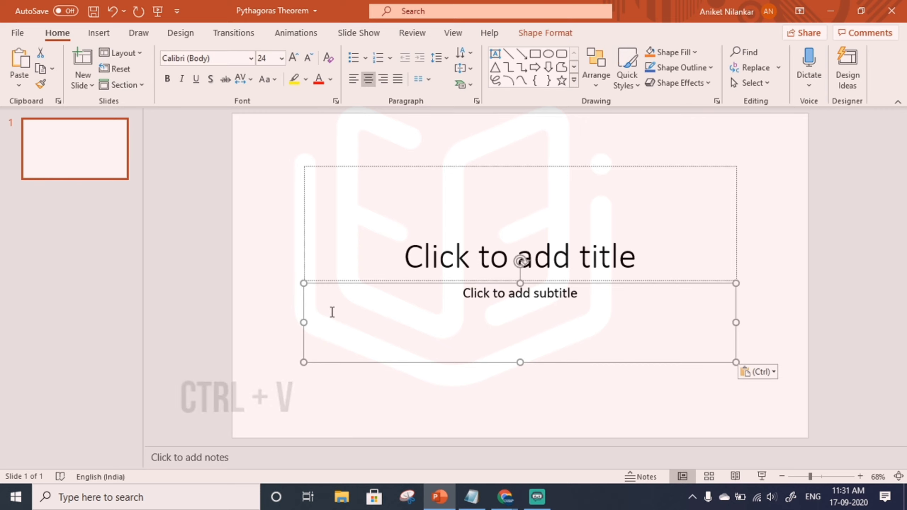
- Cut the title and subtitle placeholders, then undo the subtitle's removal
{"action": "left_click", "coordinate": [322, 166]}
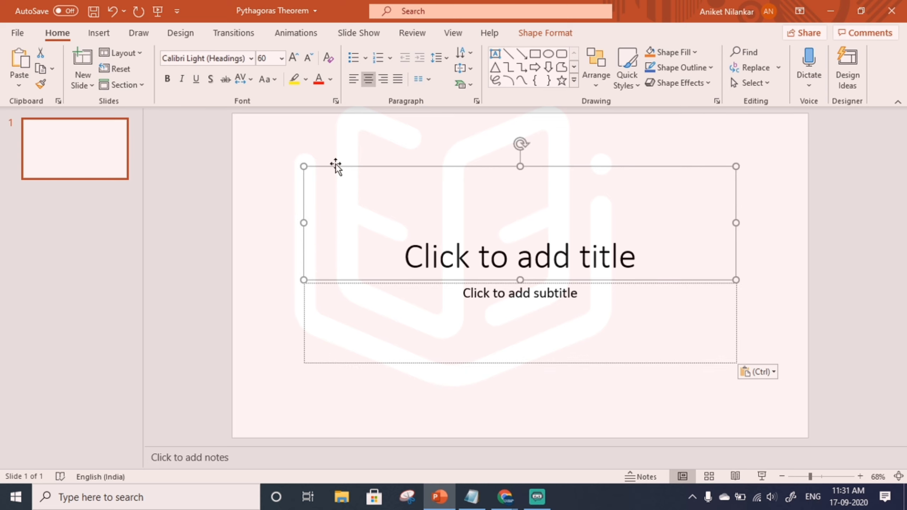
{"action": "right_click", "coordinate": [336, 164]}
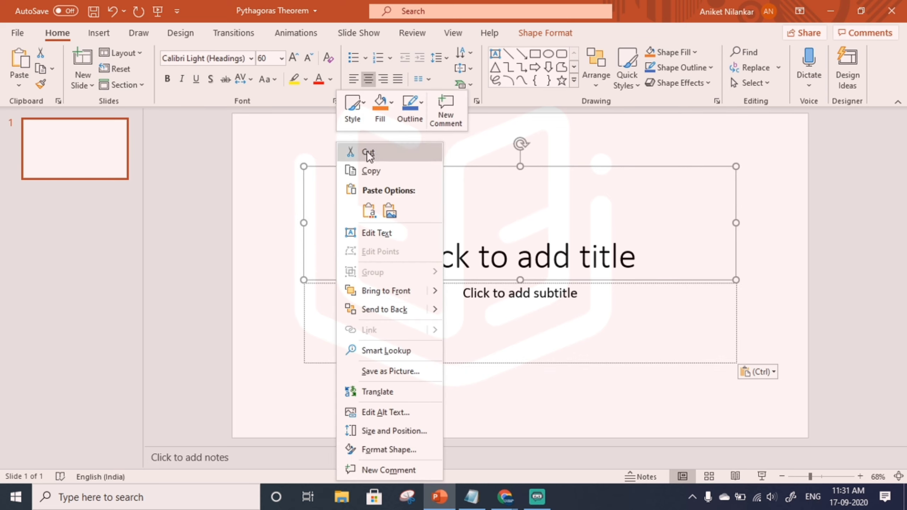
{"action": "left_click", "coordinate": [369, 154]}
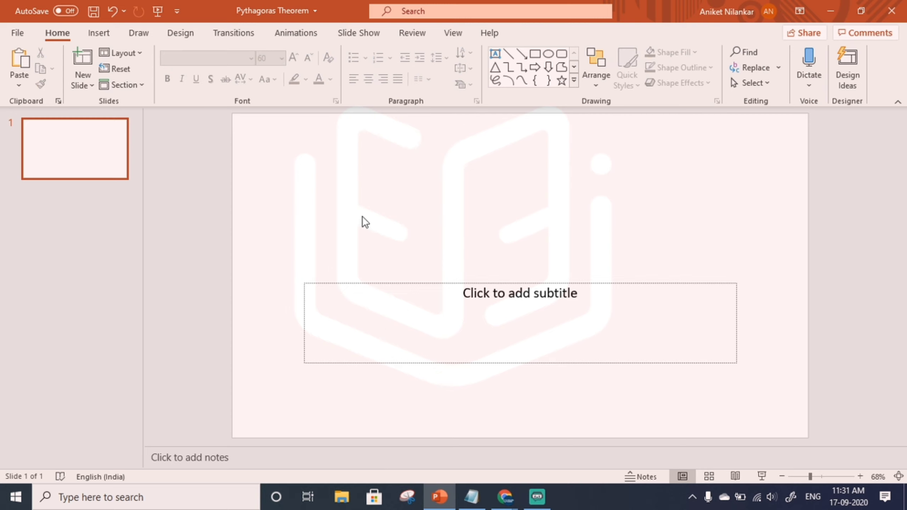
{"action": "left_click", "coordinate": [337, 283]}
{"action": "right_click", "coordinate": [337, 283]}
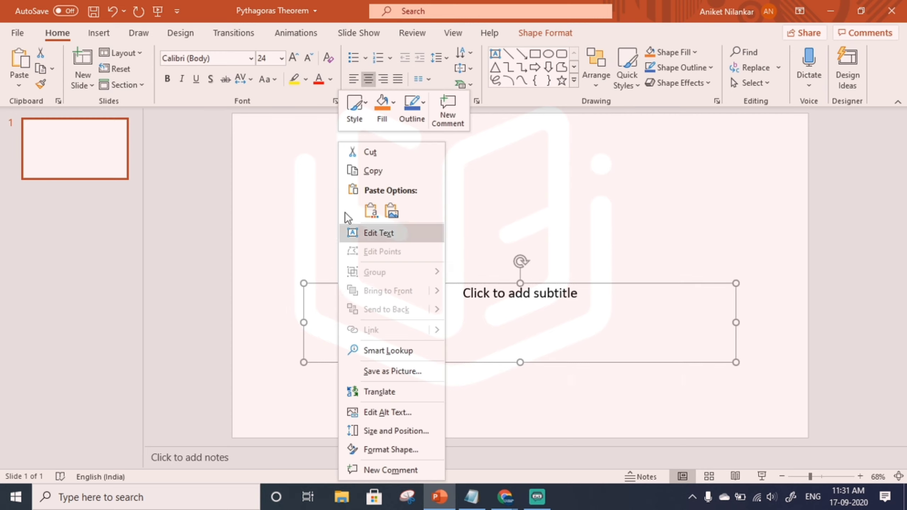
{"action": "left_click", "coordinate": [368, 155]}
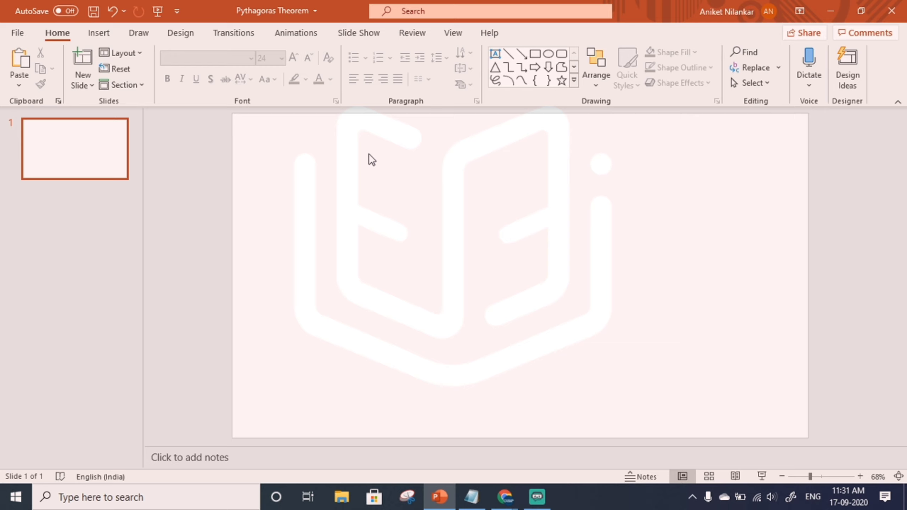
{"action": "key", "text": "ctrl+z"}
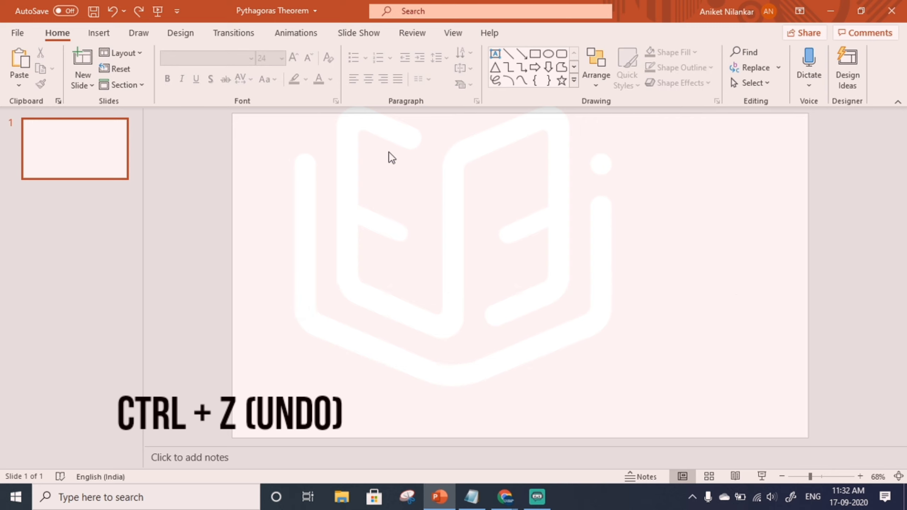
{"action": "key", "text": "ctrl+z"}
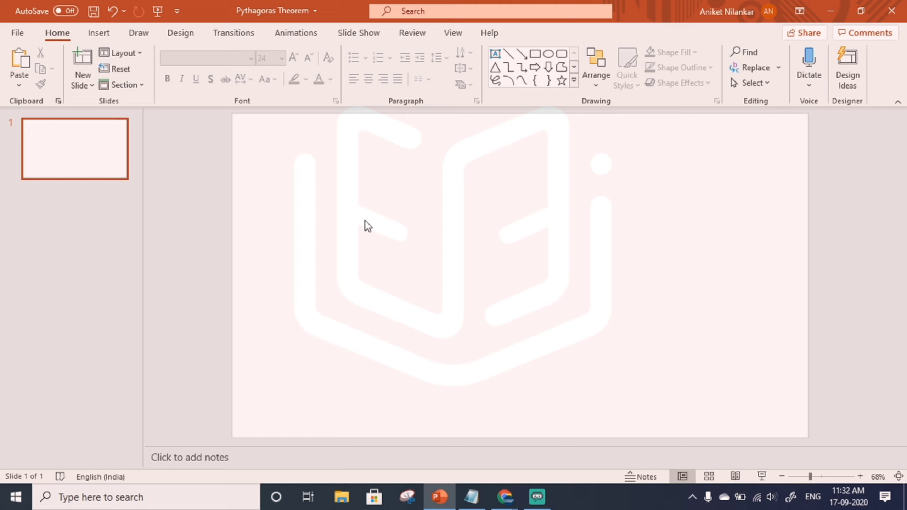
- Choose Text Box from the Insert tab, dismissing the image tip along the way
{"action": "left_click", "coordinate": [98, 35]}
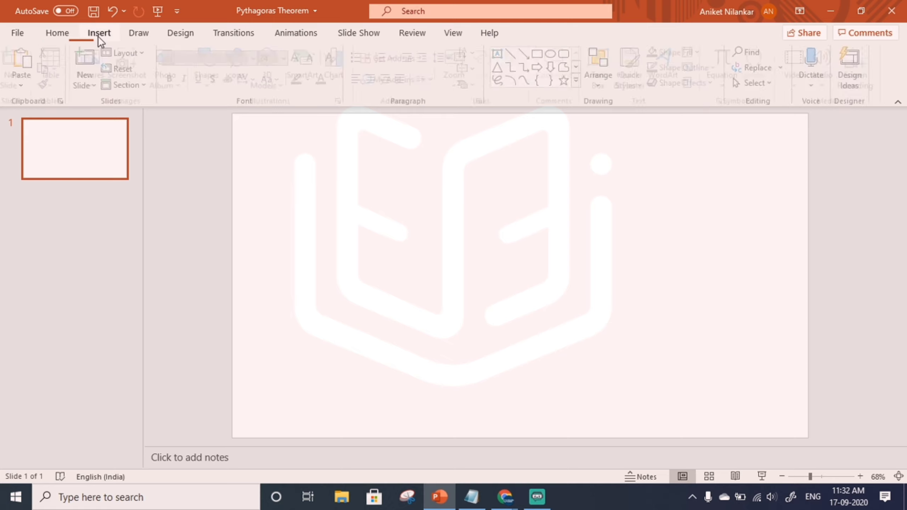
{"action": "left_click", "coordinate": [150, 177]}
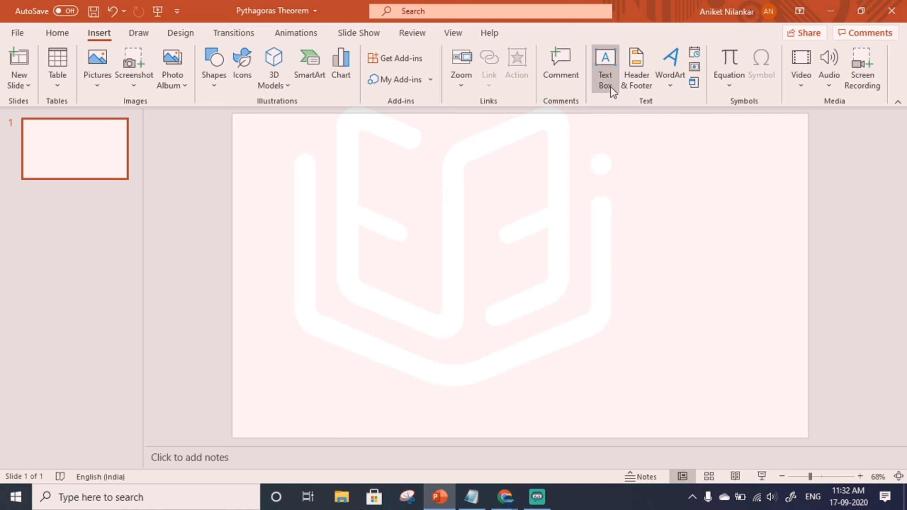
{"action": "left_click", "coordinate": [604, 68]}
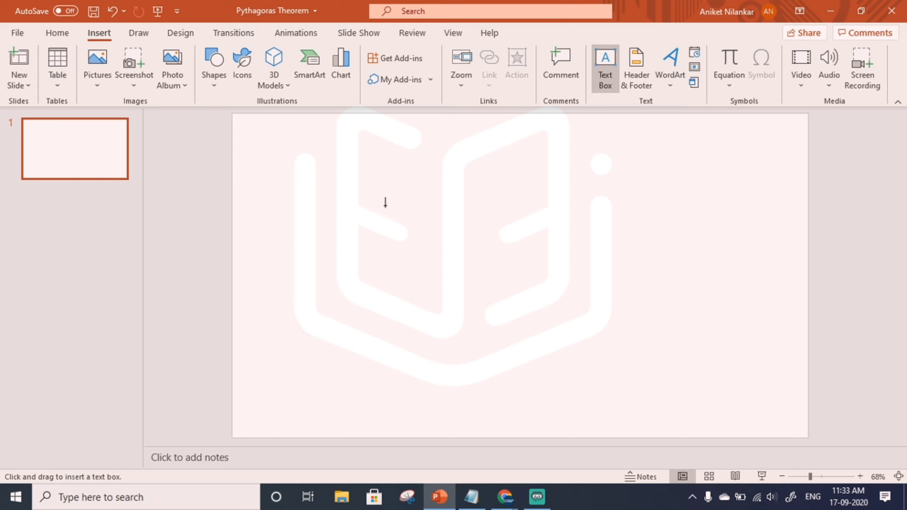
{"action": "left_click", "coordinate": [607, 83]}
- Draw a text box mid-slide reading 'Pythagoras Theorem', then deselect it
{"action": "left_click", "coordinate": [457, 258]}
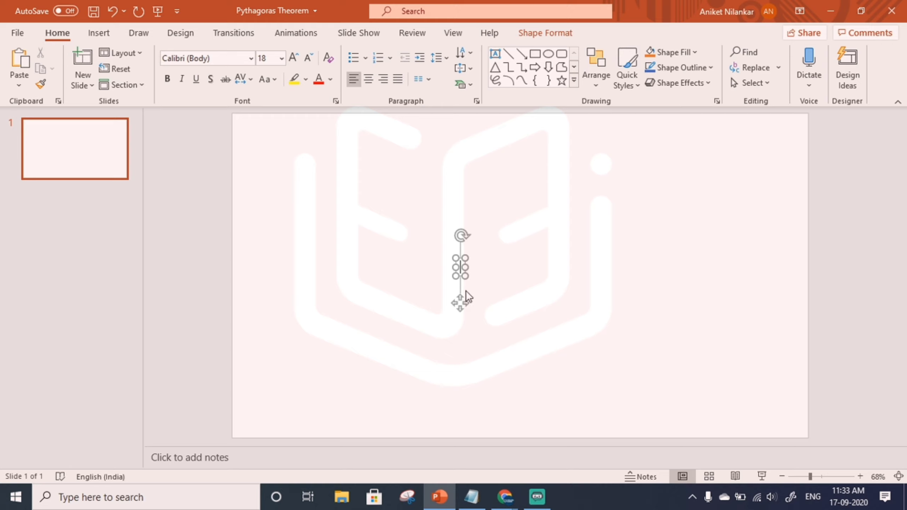
{"action": "type", "text": "Pu"}
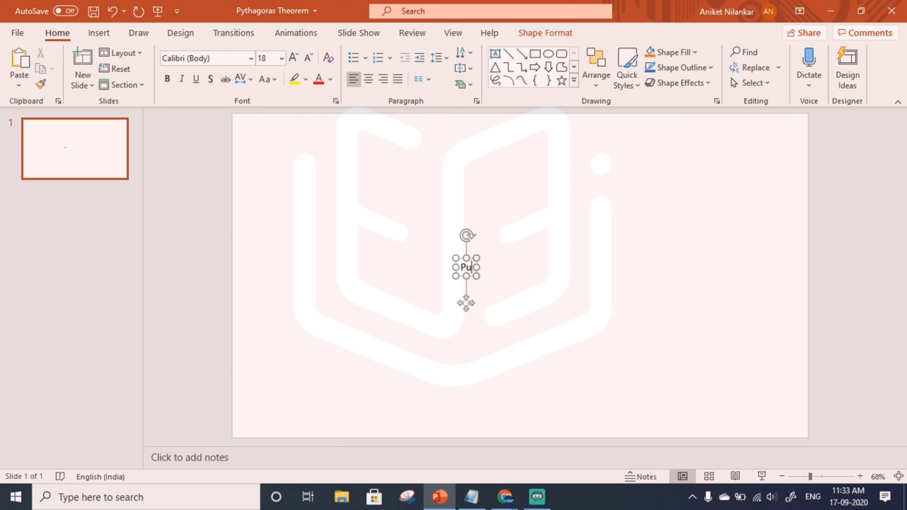
{"action": "key", "text": "BackSpace"}
{"action": "type", "text": "yt"}
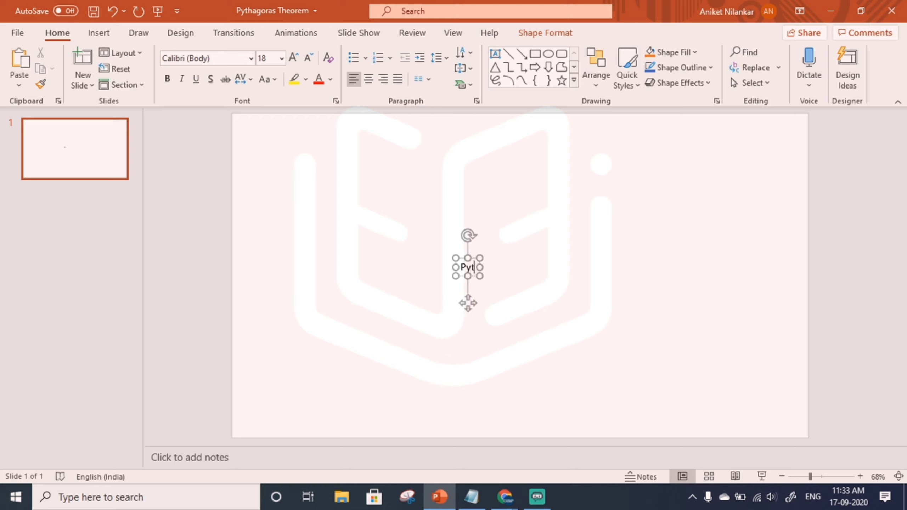
{"action": "type", "text": "hago"}
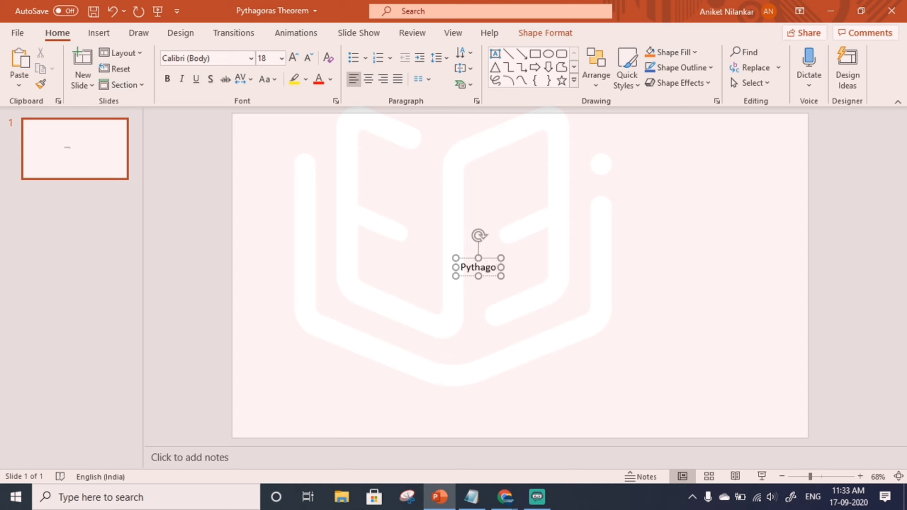
{"action": "type", "text": "ras Th"}
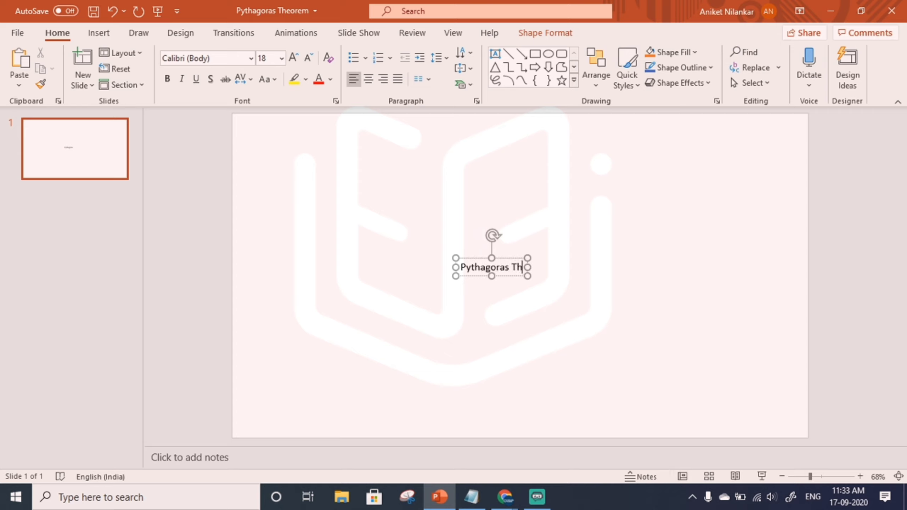
{"action": "type", "text": "eo"}
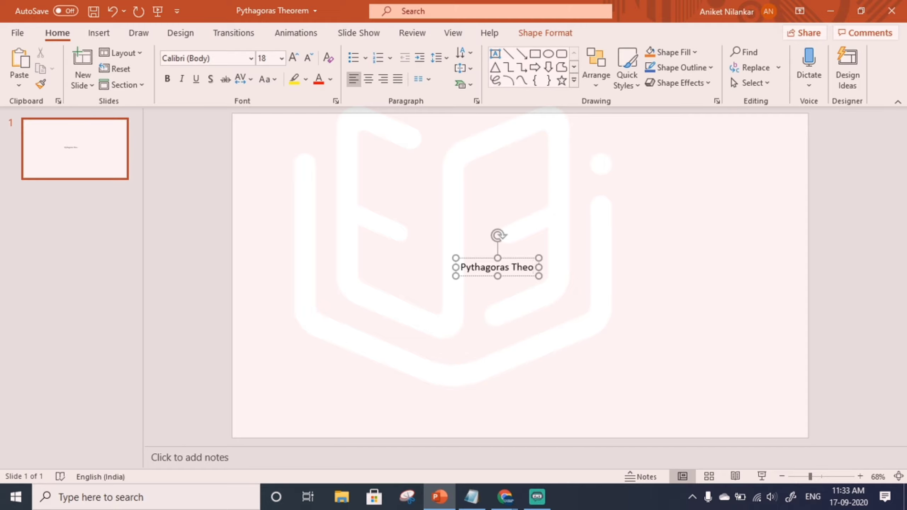
{"action": "type", "text": "rem"}
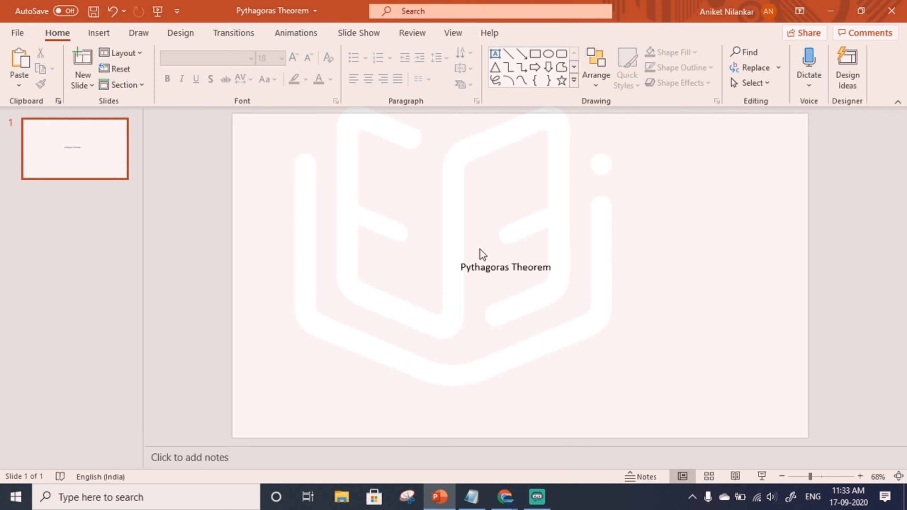
{"action": "left_click", "coordinate": [482, 266]}
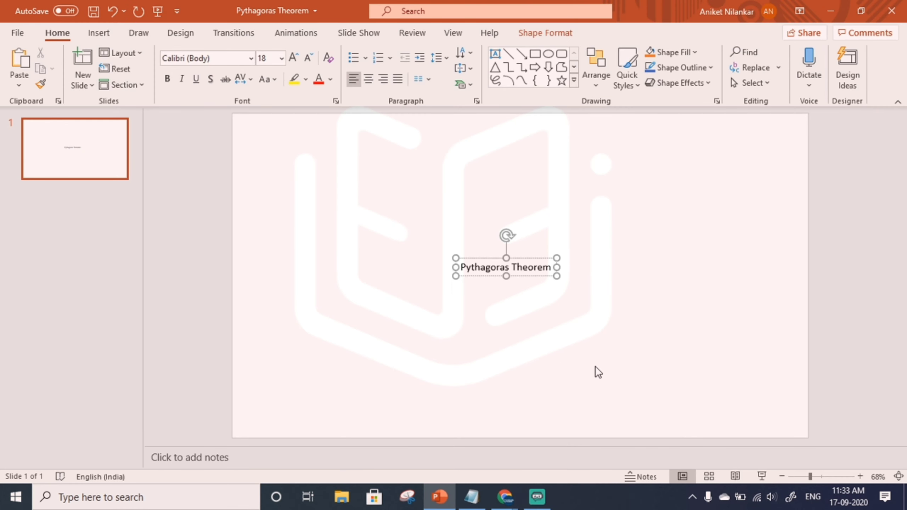
{"action": "left_click", "coordinate": [596, 366]}
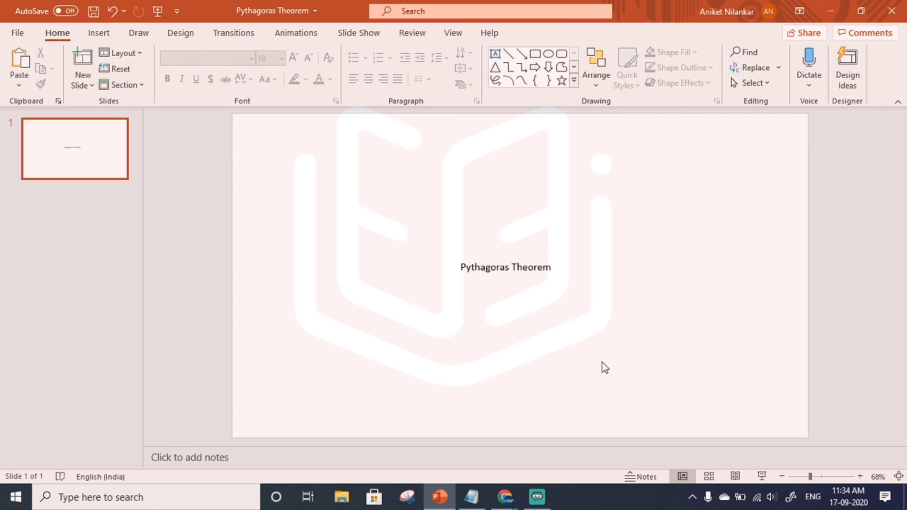
- Highlight the whole 'Pythagoras Theorem' text in the box
{"action": "triple_click", "coordinate": [515, 266]}
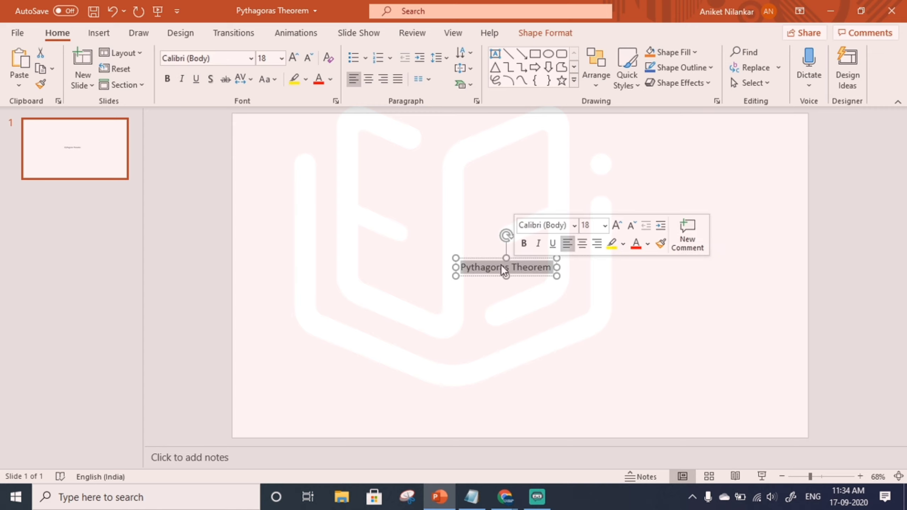
{"action": "double_click", "coordinate": [502, 264]}
{"action": "left_click", "coordinate": [488, 306]}
{"action": "left_click", "coordinate": [481, 266]}
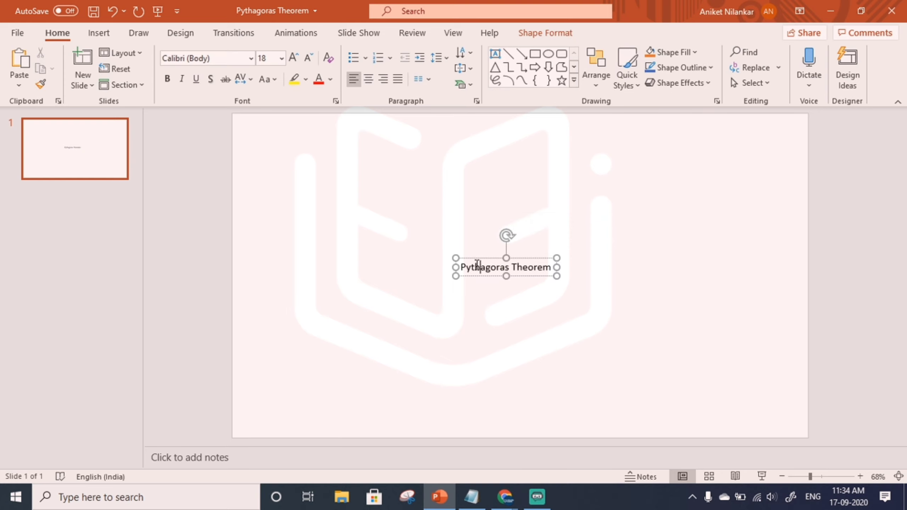
{"action": "left_click_drag", "start_coordinate": [460, 267], "coordinate": [553, 268]}
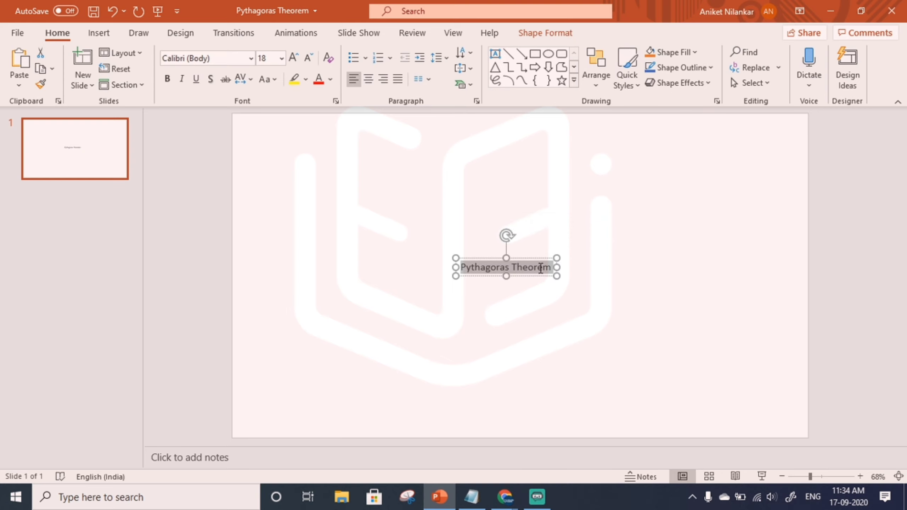
{"action": "left_click", "coordinate": [521, 266]}
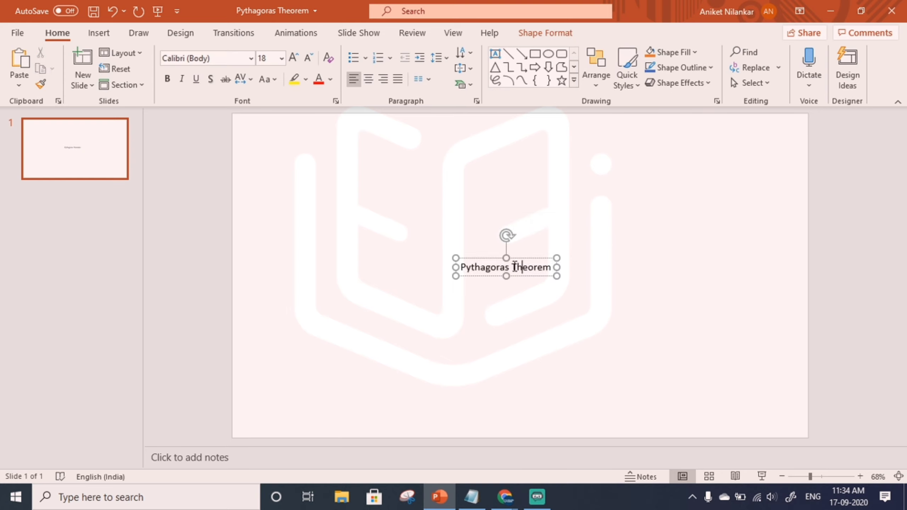
{"action": "left_click_drag", "start_coordinate": [463, 268], "coordinate": [552, 269]}
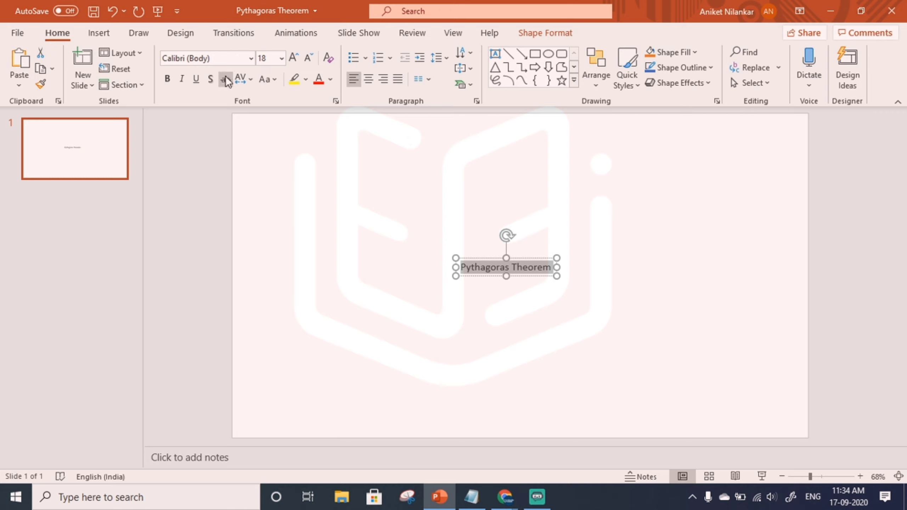
- Increase the text size step by step from 18 pt to 44 pt
{"action": "left_click", "coordinate": [294, 57]}
{"action": "left_click", "coordinate": [293, 57]}
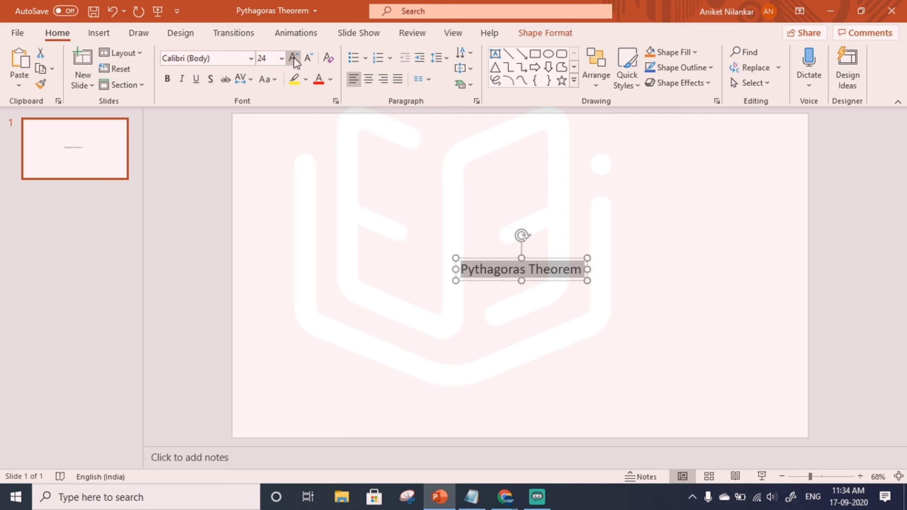
{"action": "left_click", "coordinate": [294, 57]}
{"action": "left_click", "coordinate": [294, 57]}
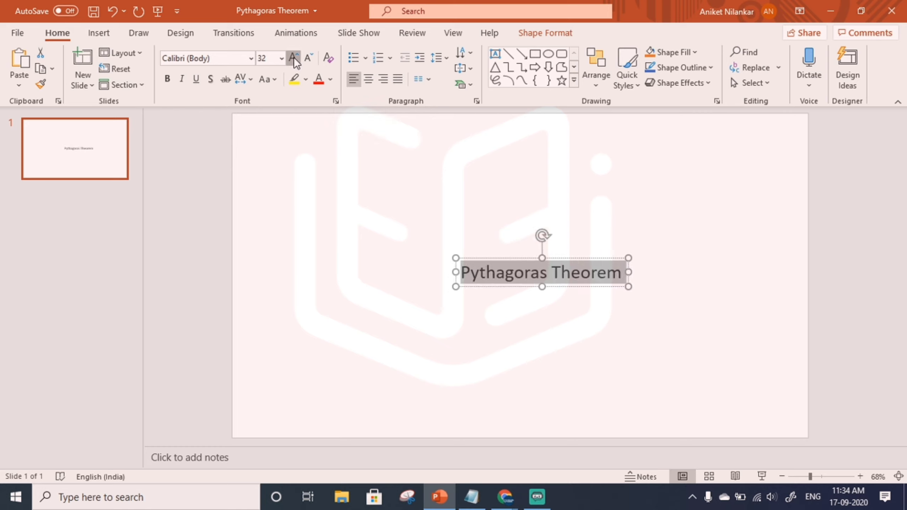
{"action": "left_click", "coordinate": [294, 57]}
{"action": "left_click", "coordinate": [293, 57]}
{"action": "left_click", "coordinate": [293, 57]}
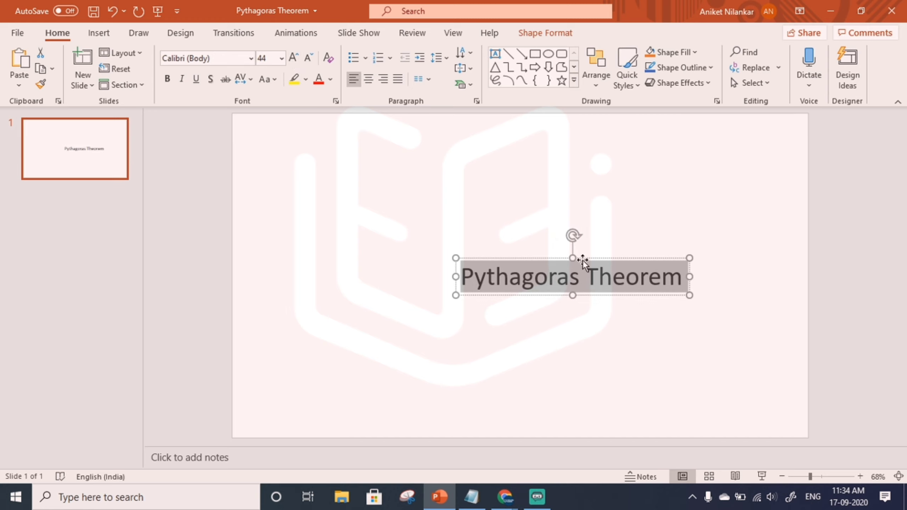
- Drag the title box to the slide centre and highlight its text again
{"action": "left_click_drag", "start_coordinate": [583, 262], "coordinate": [529, 238]}
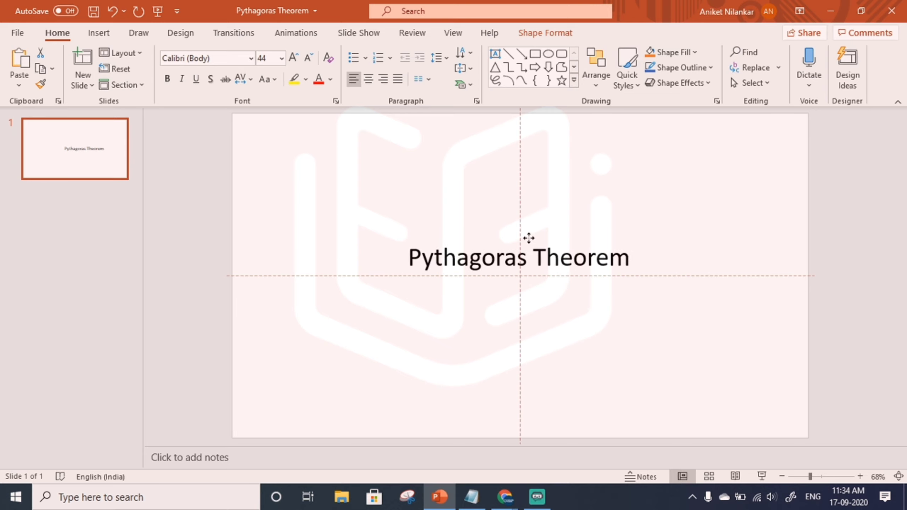
{"action": "left_click_drag", "start_coordinate": [529, 238], "coordinate": [530, 238]}
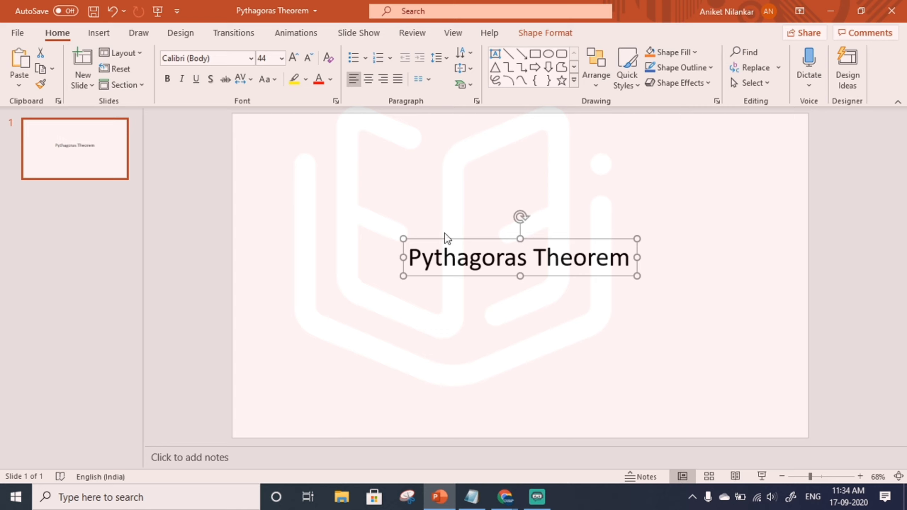
{"action": "left_click", "coordinate": [436, 250]}
{"action": "left_click_drag", "start_coordinate": [411, 250], "coordinate": [645, 259]}
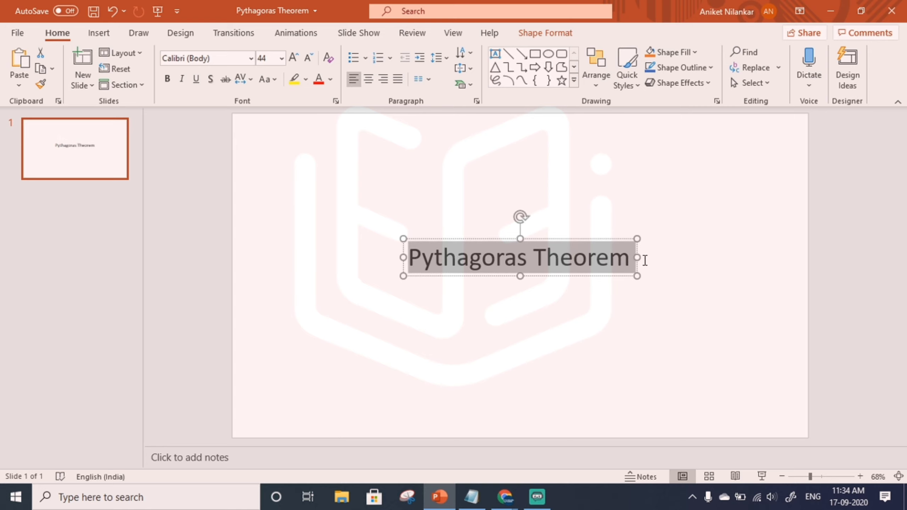
- Set the title font to Segoe UI Light, colour it black, and make it bold
{"action": "left_click", "coordinate": [252, 59]}
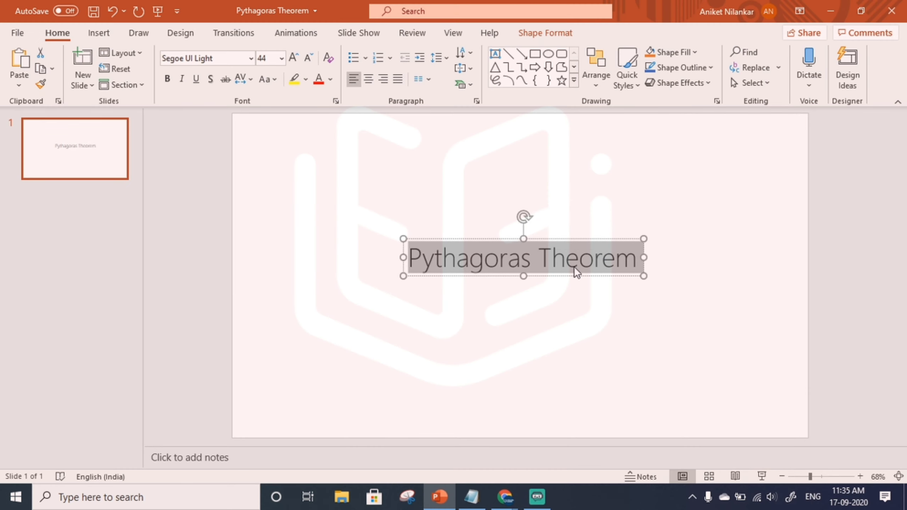
{"action": "triple_click", "coordinate": [574, 265]}
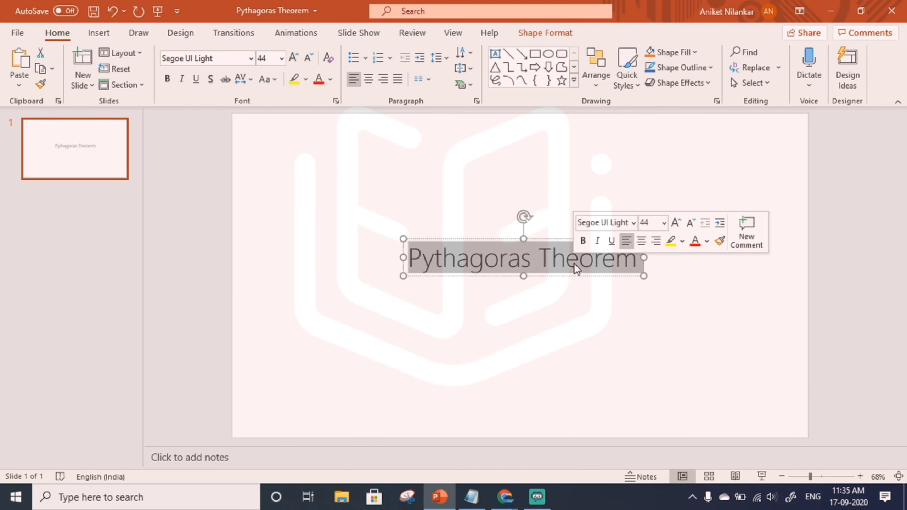
{"action": "left_click", "coordinate": [707, 244]}
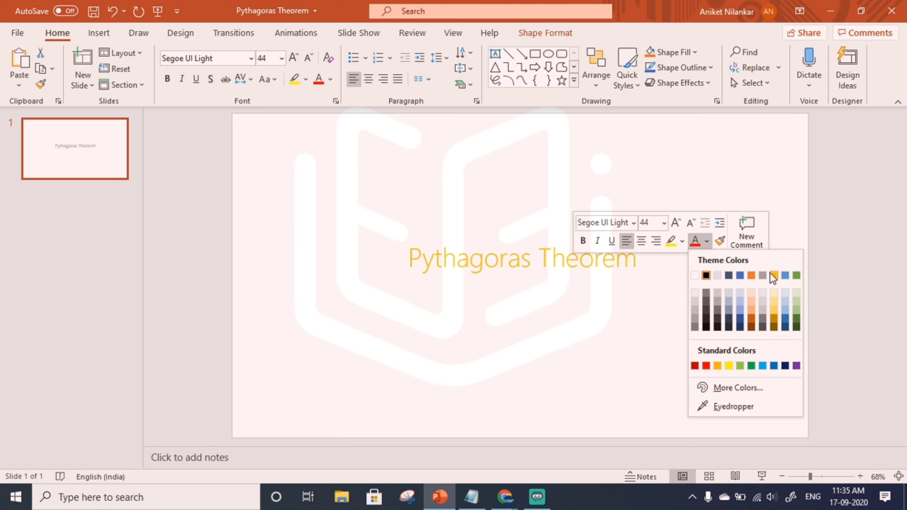
{"action": "left_click", "coordinate": [332, 80]}
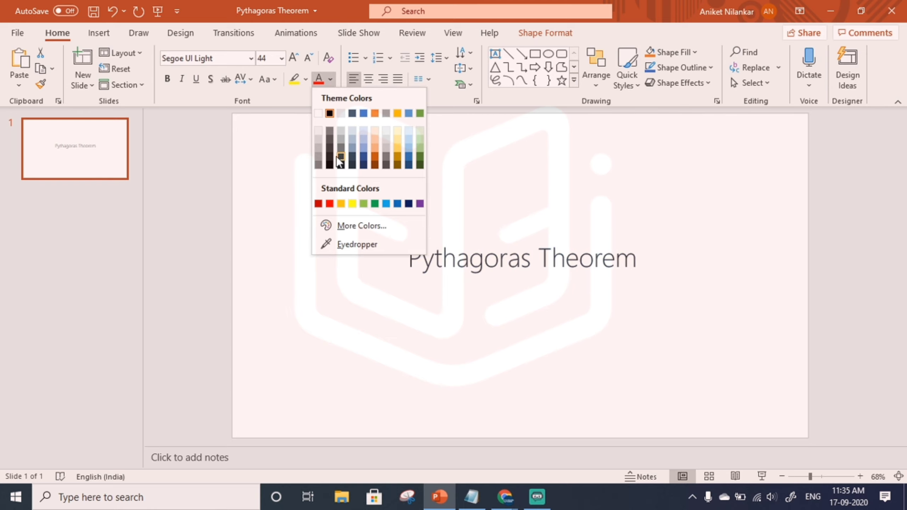
{"action": "left_click", "coordinate": [329, 114]}
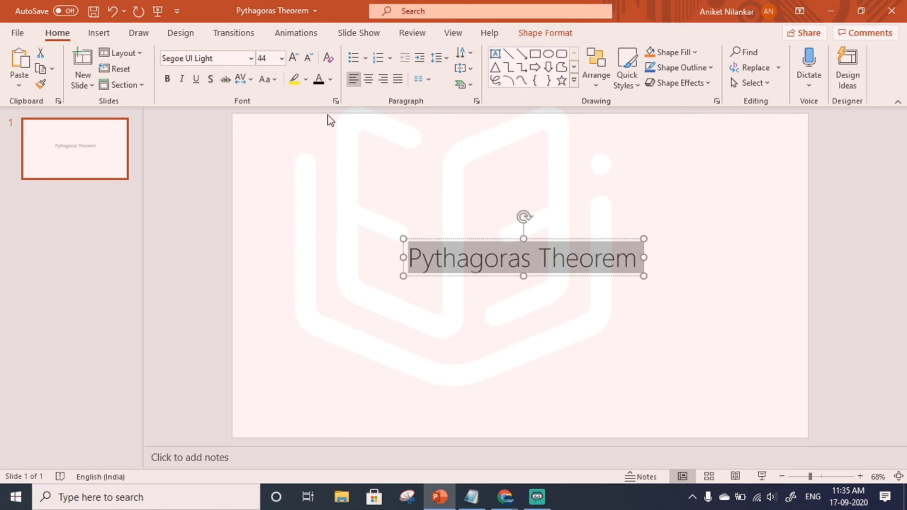
{"action": "left_click", "coordinate": [169, 79]}
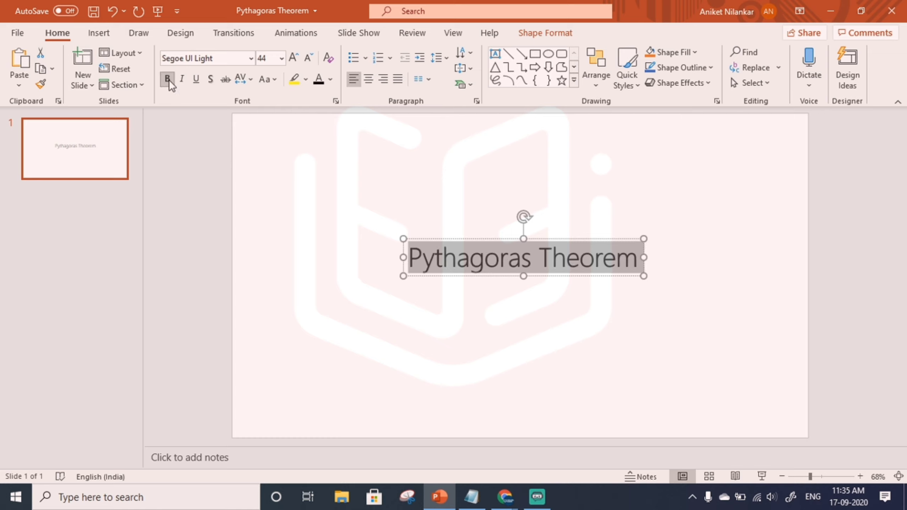
- Underline the title and set the insertion point below slide 1 in the slide list
{"action": "left_click", "coordinate": [197, 84]}
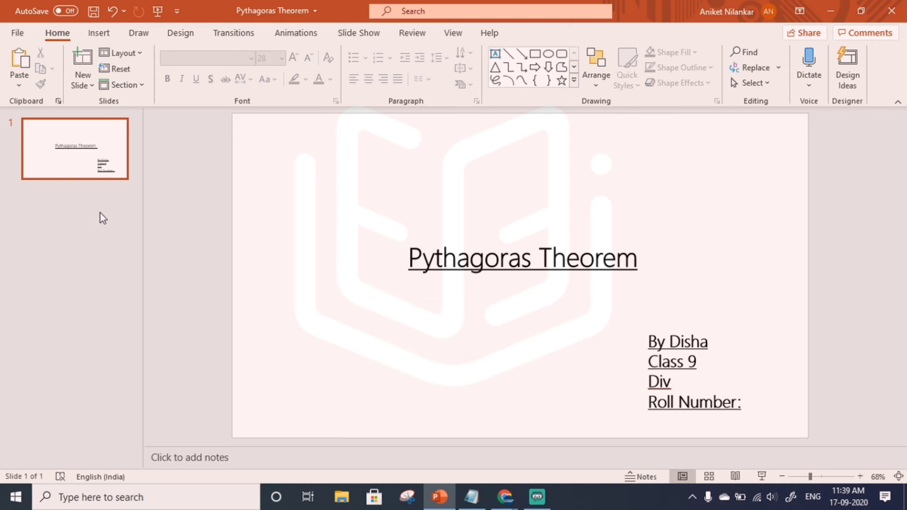
{"action": "right_click", "coordinate": [78, 224]}
{"action": "left_click", "coordinate": [64, 227]}
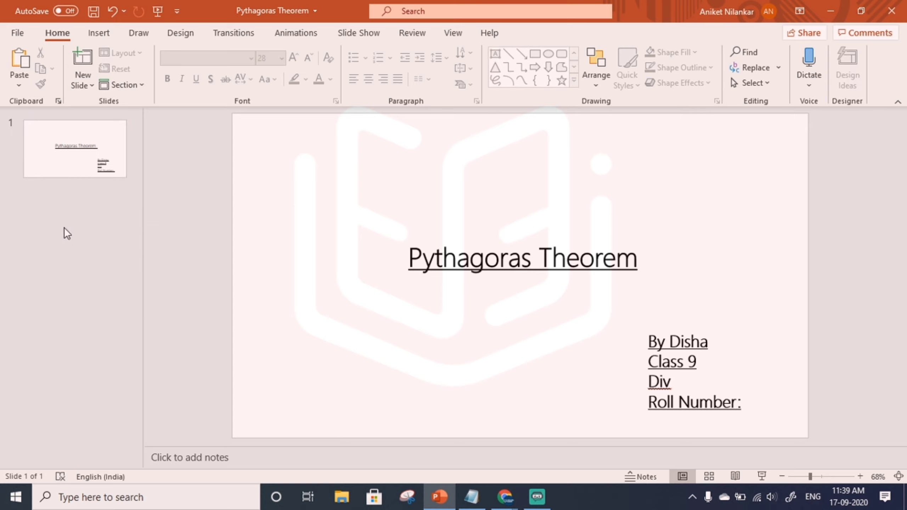
{"action": "left_click", "coordinate": [57, 153]}
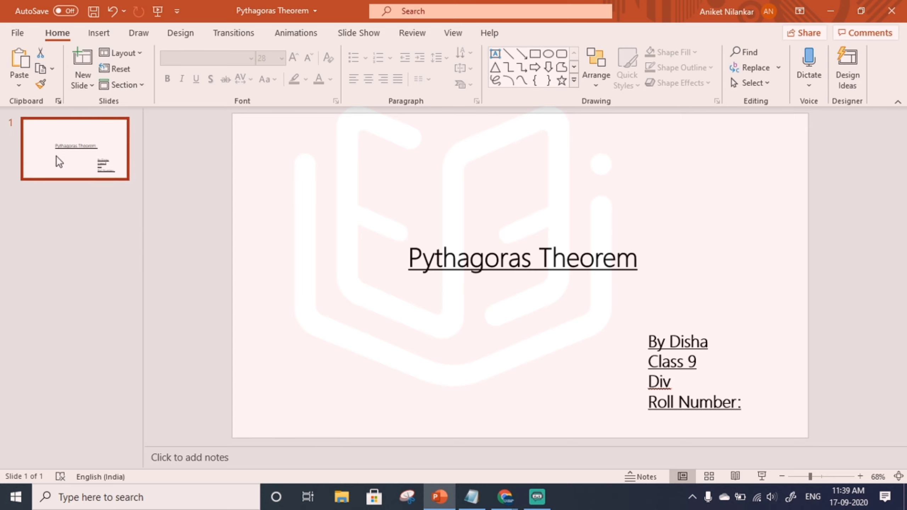
{"action": "left_click", "coordinate": [59, 228]}
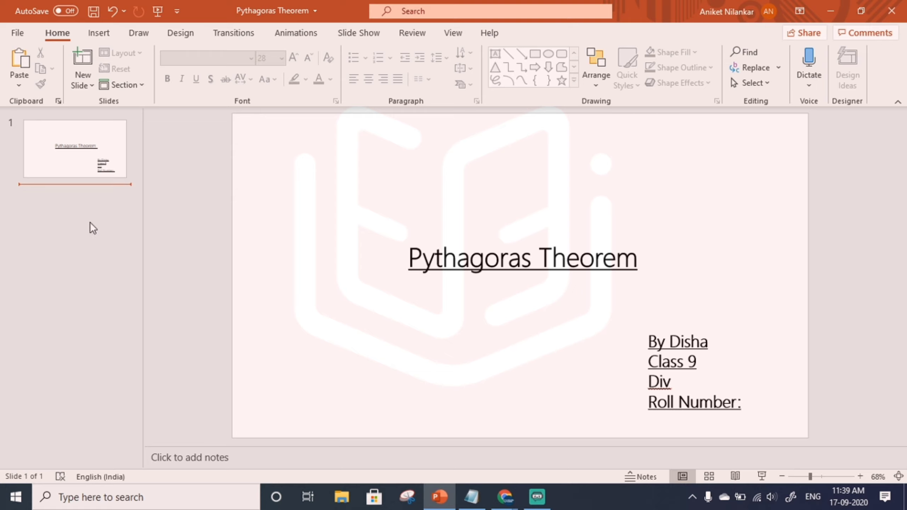
- Add slide 2 and cut its empty title and body placeholders
{"action": "right_click", "coordinate": [74, 250]}
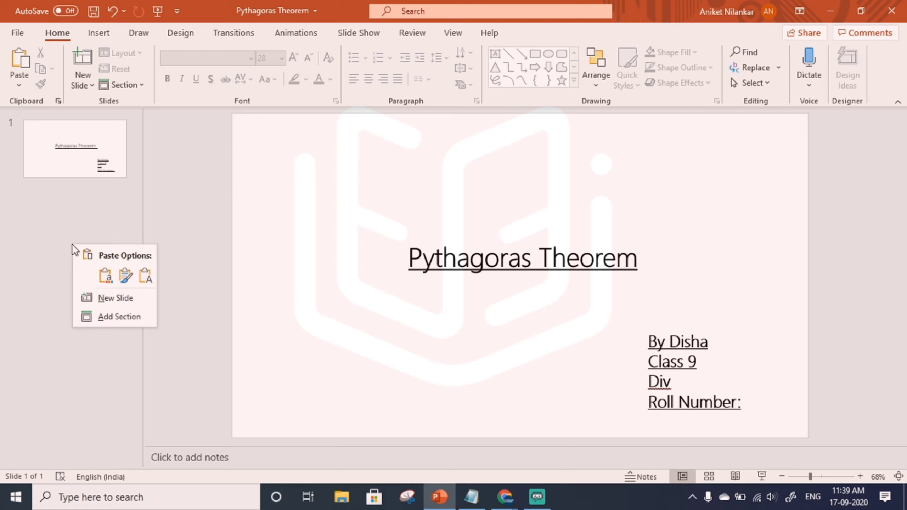
{"action": "left_click", "coordinate": [100, 301]}
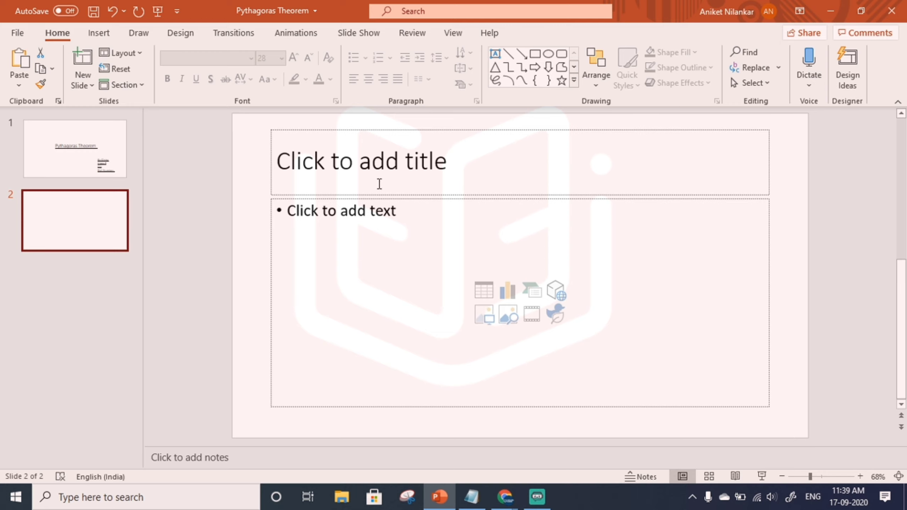
{"action": "left_click", "coordinate": [377, 132]}
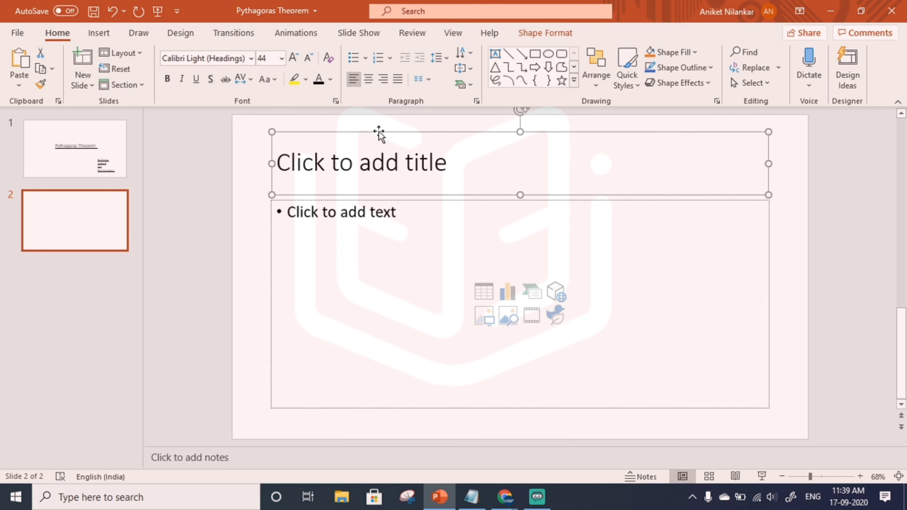
{"action": "right_click", "coordinate": [379, 132]}
{"action": "left_click", "coordinate": [407, 143]}
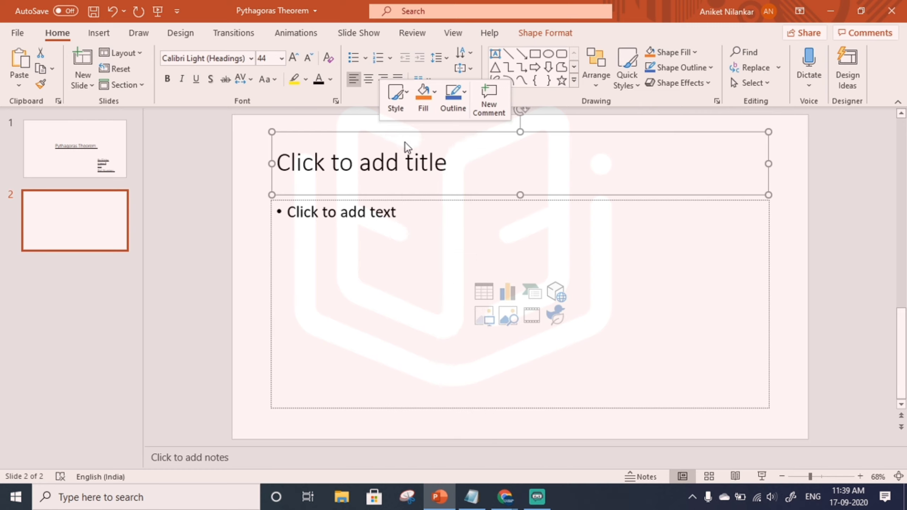
{"action": "left_click", "coordinate": [363, 199]}
{"action": "right_click", "coordinate": [363, 199]}
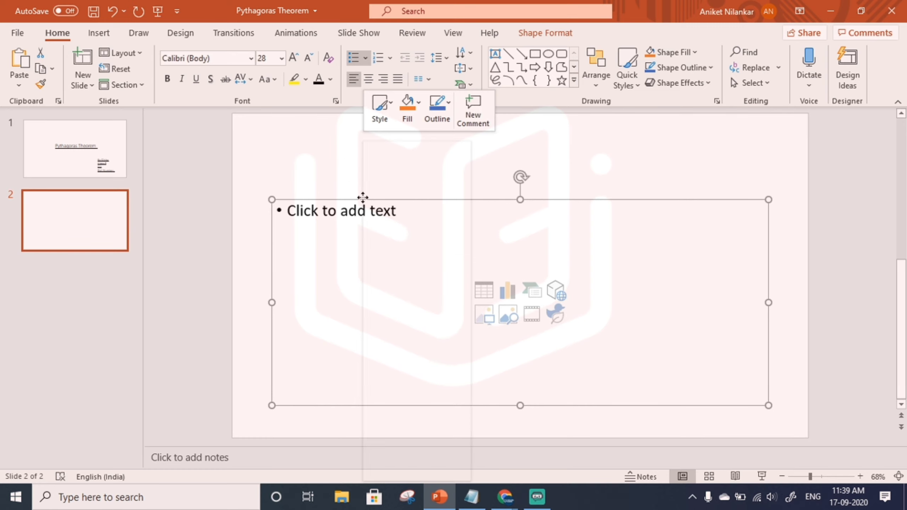
{"action": "left_click", "coordinate": [387, 157]}
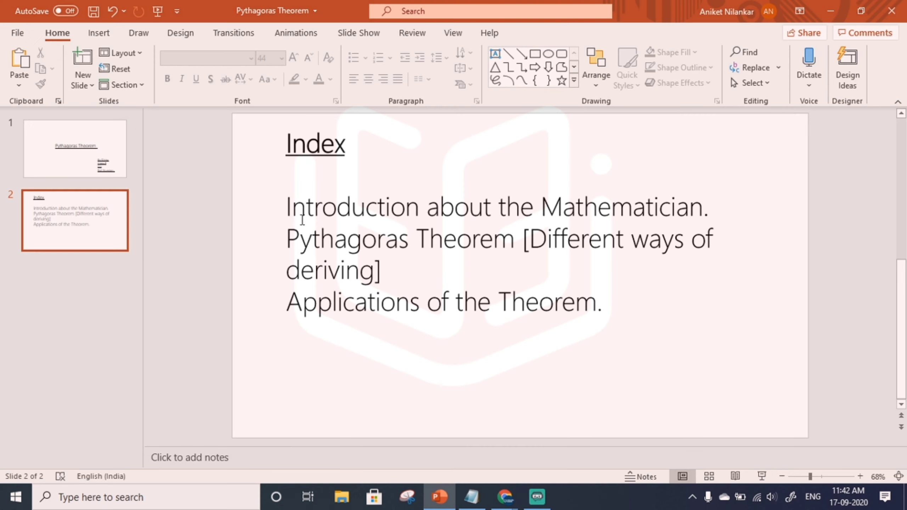
- Select the Index text box on slide 2
{"action": "left_click", "coordinate": [285, 212]}
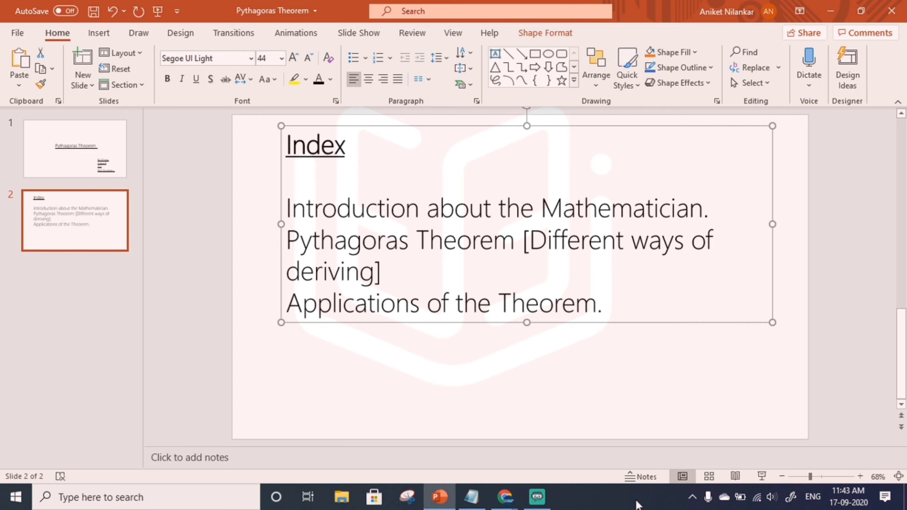
- Delete the period after 'Theorem' and select the three topic lines
{"action": "left_click", "coordinate": [608, 310]}
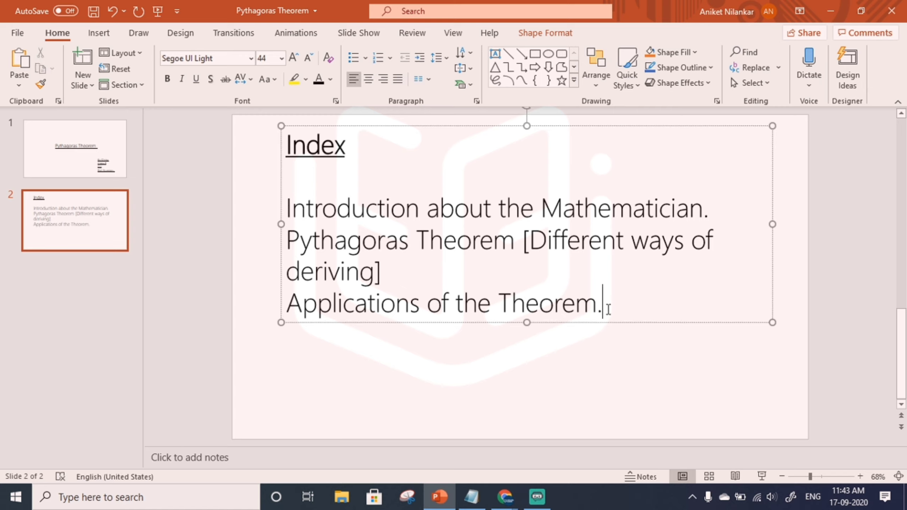
{"action": "key", "text": "BackSpace"}
{"action": "left_click_drag", "start_coordinate": [287, 205], "coordinate": [372, 221]}
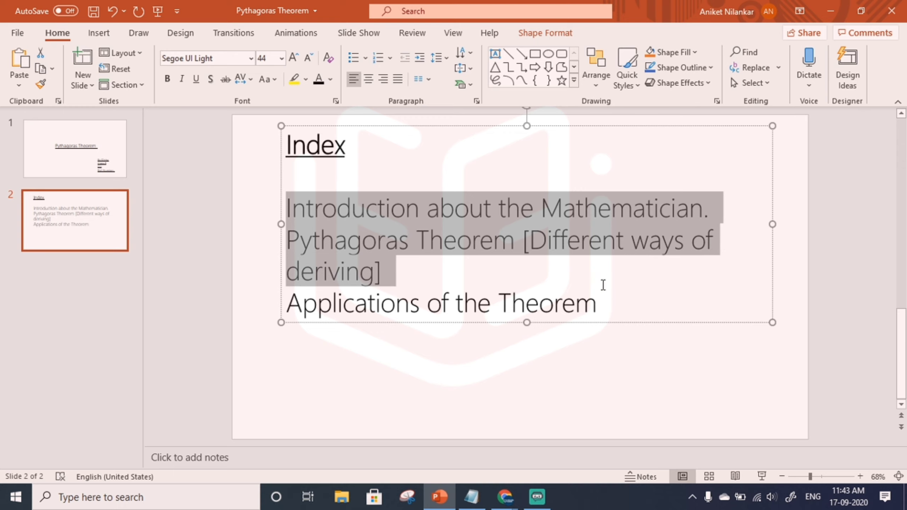
{"action": "left_click_drag", "start_coordinate": [558, 258], "coordinate": [608, 300]}
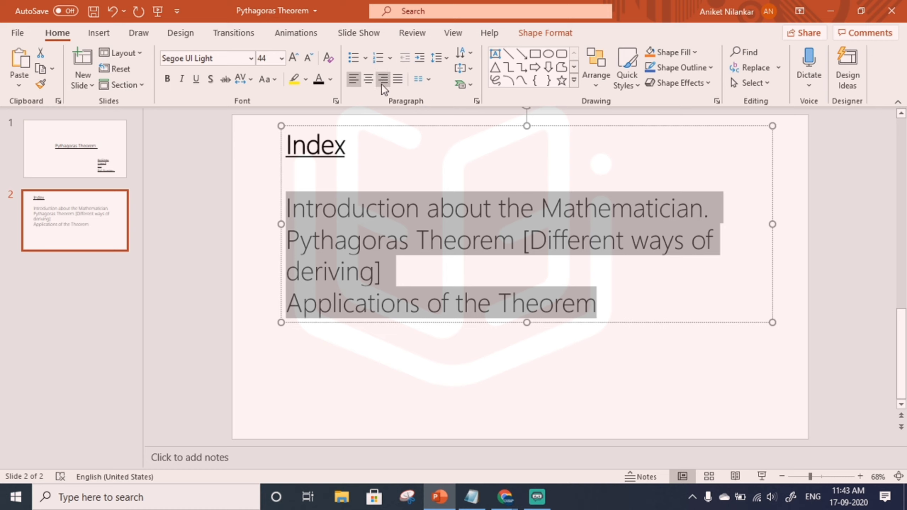
- Format the topic lines as a bulleted list instead of numbering and view bullet styles
{"action": "left_click", "coordinate": [382, 57]}
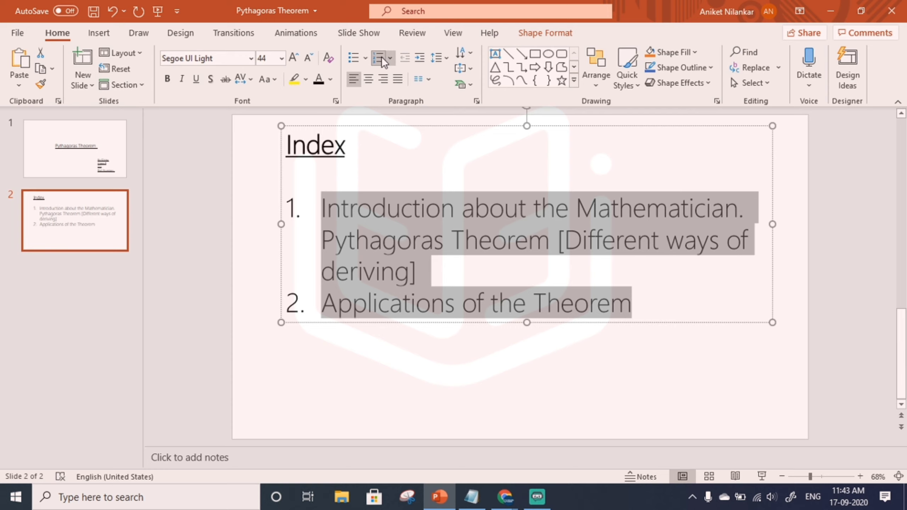
{"action": "left_click", "coordinate": [353, 57]}
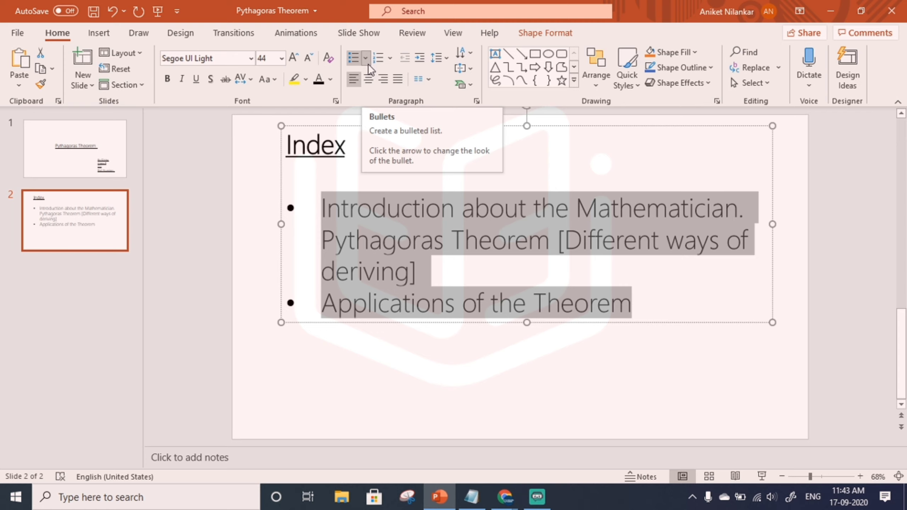
{"action": "left_click", "coordinate": [365, 57]}
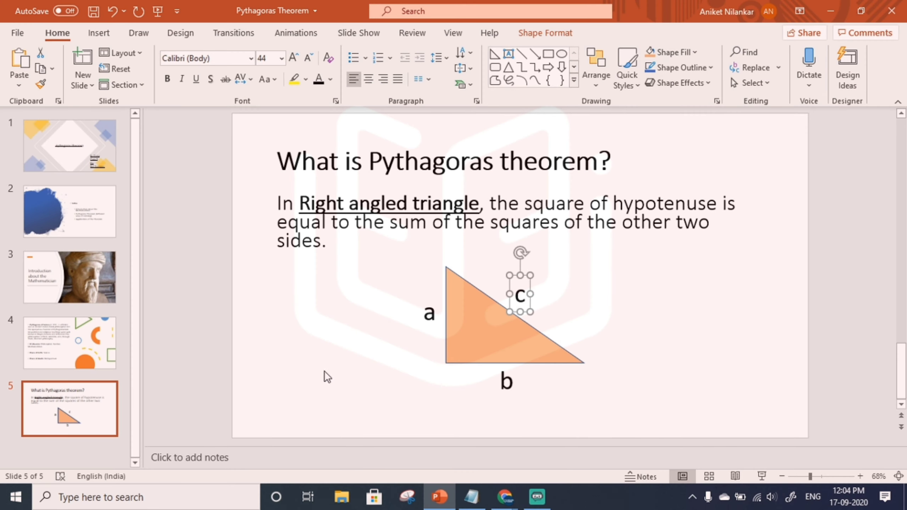
- Place a copy of the c label below the triangle and change it to c2
{"action": "left_click", "coordinate": [324, 371]}
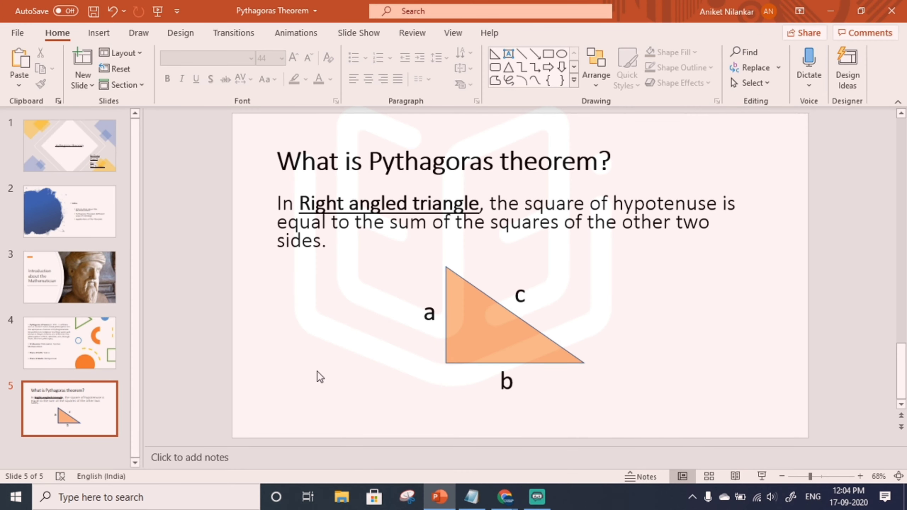
{"action": "key", "text": "ctrl+v"}
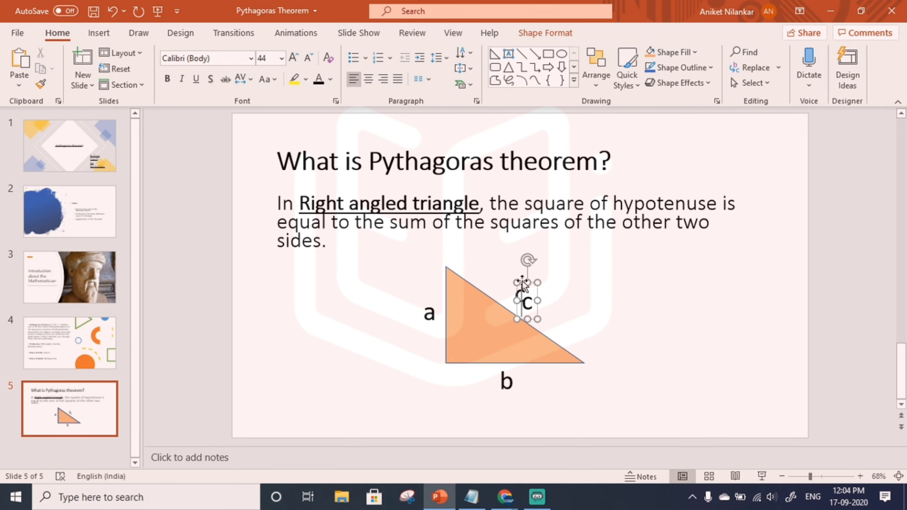
{"action": "mouse_move", "coordinate": [513, 312]}
{"action": "left_mouse_down"}
{"action": "mouse_move", "coordinate": [374, 400]}
{"action": "mouse_move", "coordinate": [306, 379]}
{"action": "mouse_move", "coordinate": [339, 402]}
{"action": "left_mouse_up"}
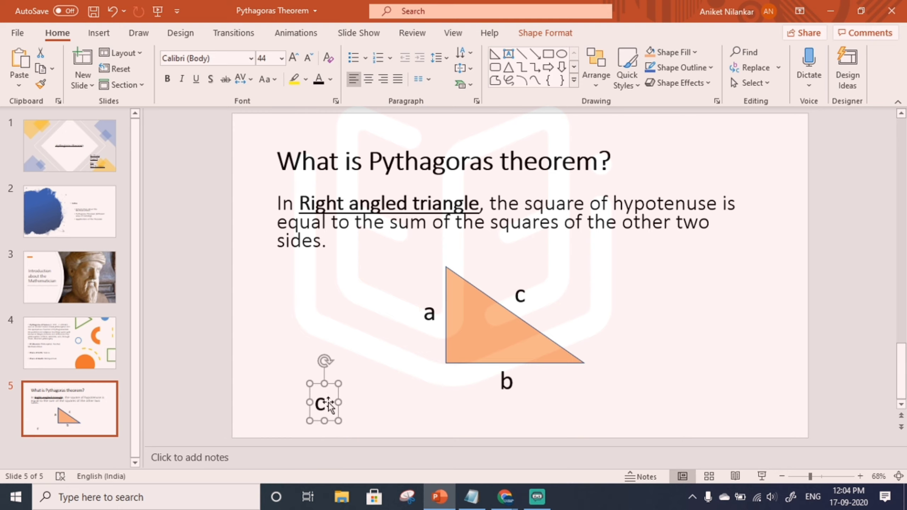
{"action": "left_click", "coordinate": [326, 409]}
{"action": "key", "text": "Return"}
{"action": "type", "text": "2"}
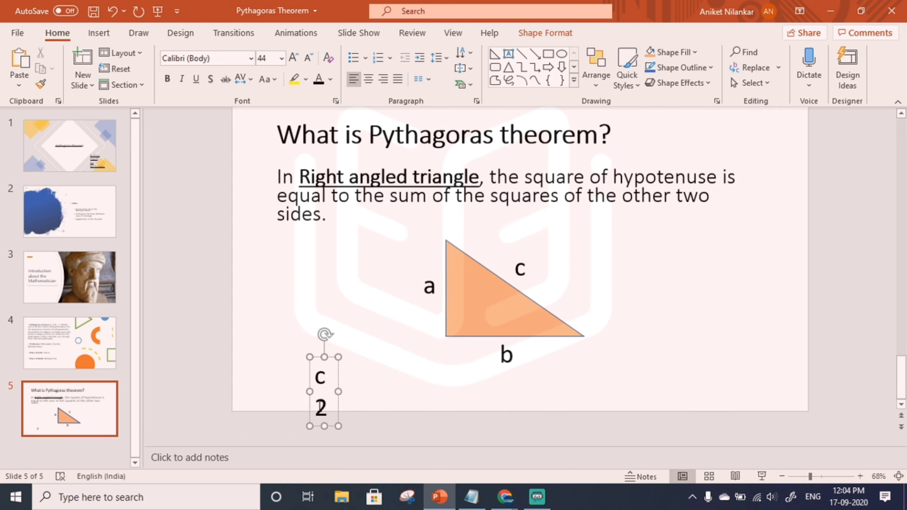
{"action": "left_click_drag", "start_coordinate": [339, 391], "coordinate": [357, 391]}
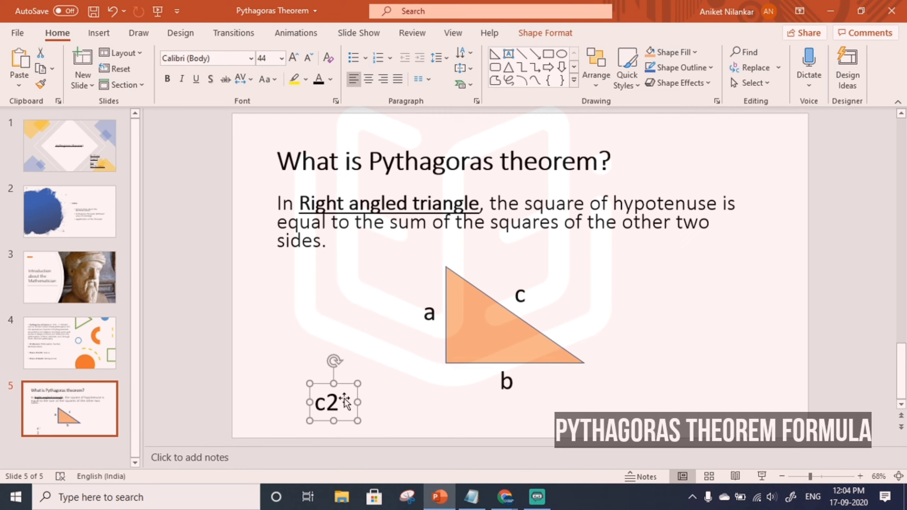
- Make the 2 in c2 superscript through the Font dialog
{"action": "left_click", "coordinate": [325, 402]}
{"action": "double_click", "coordinate": [332, 400]}
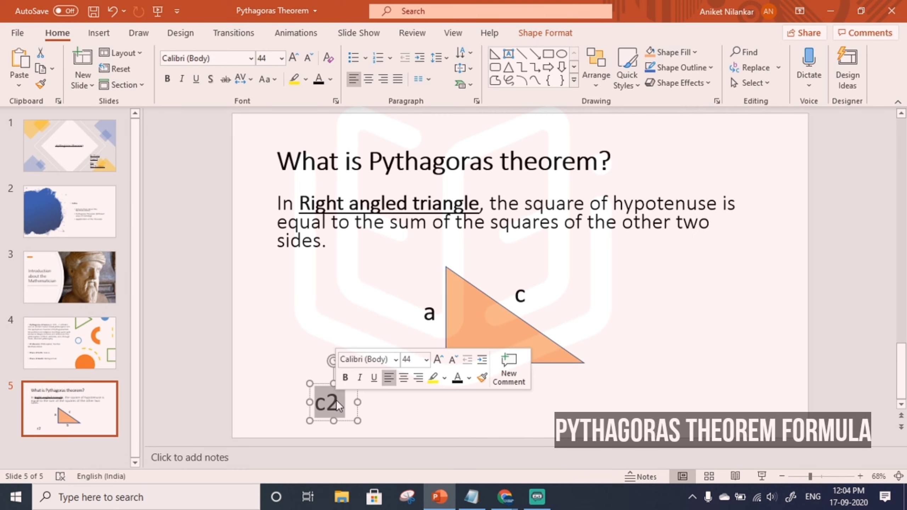
{"action": "left_click", "coordinate": [326, 401]}
{"action": "double_click", "coordinate": [331, 400]}
{"action": "left_click", "coordinate": [332, 402]}
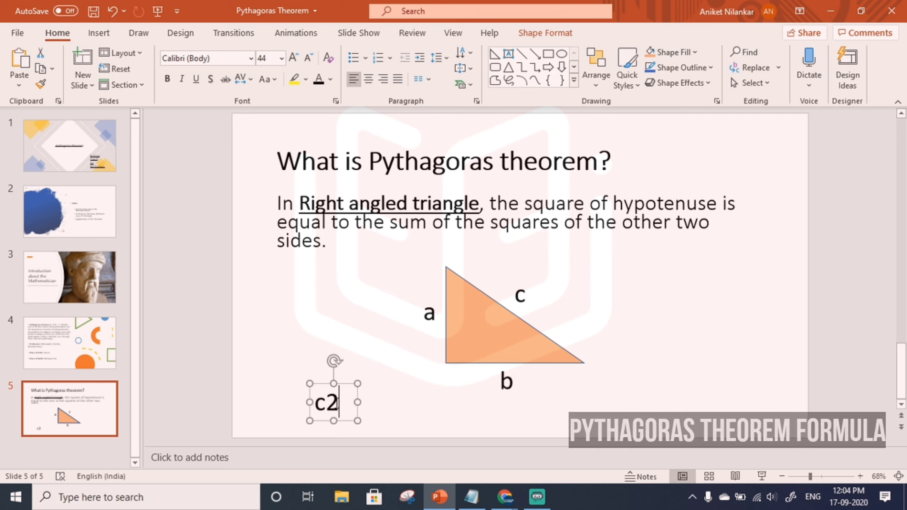
{"action": "key", "text": "Escape"}
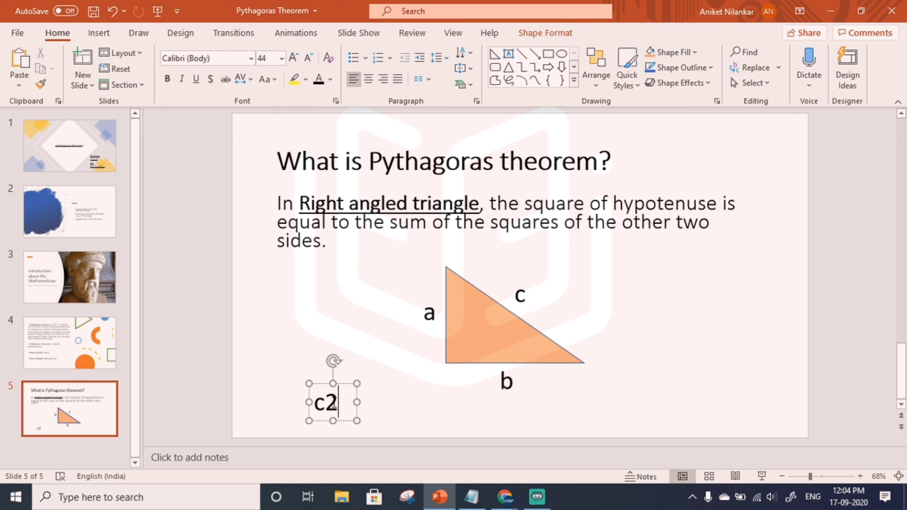
{"action": "left_click_drag", "start_coordinate": [338, 406], "coordinate": [326, 403]}
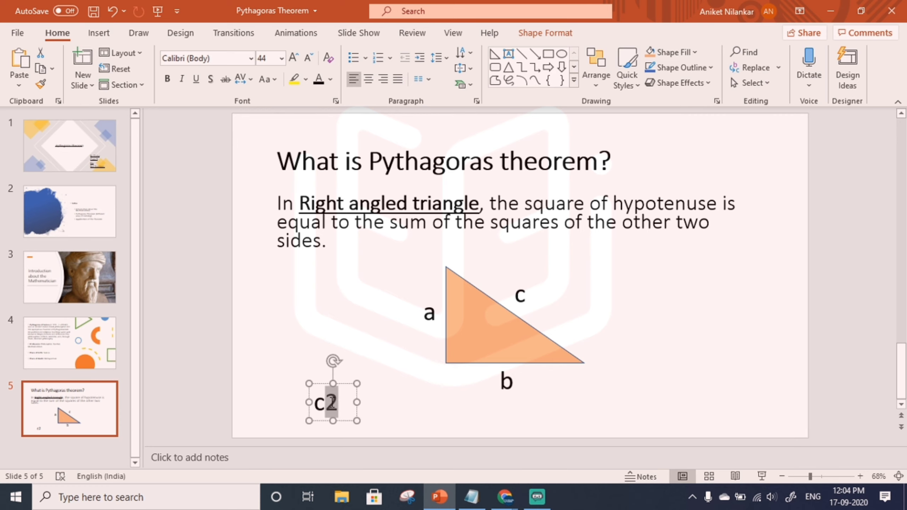
{"action": "left_click", "coordinate": [336, 102]}
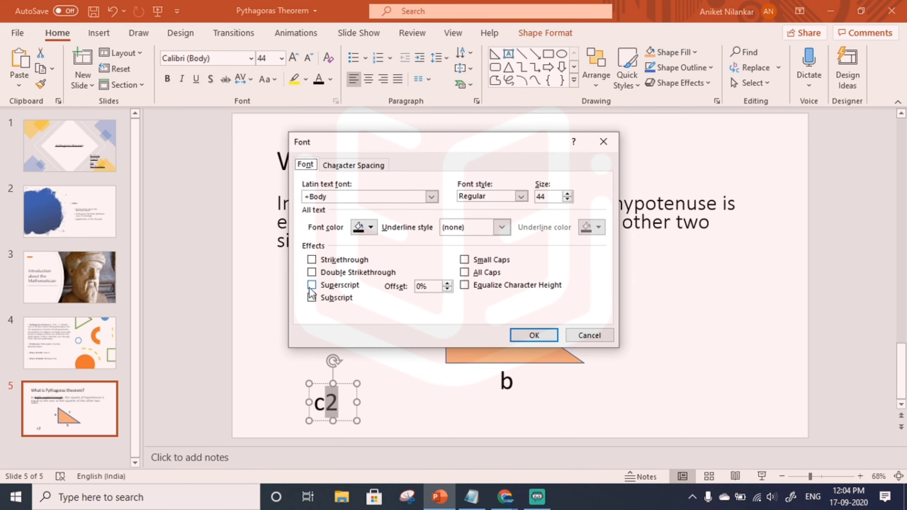
{"action": "left_click", "coordinate": [311, 285]}
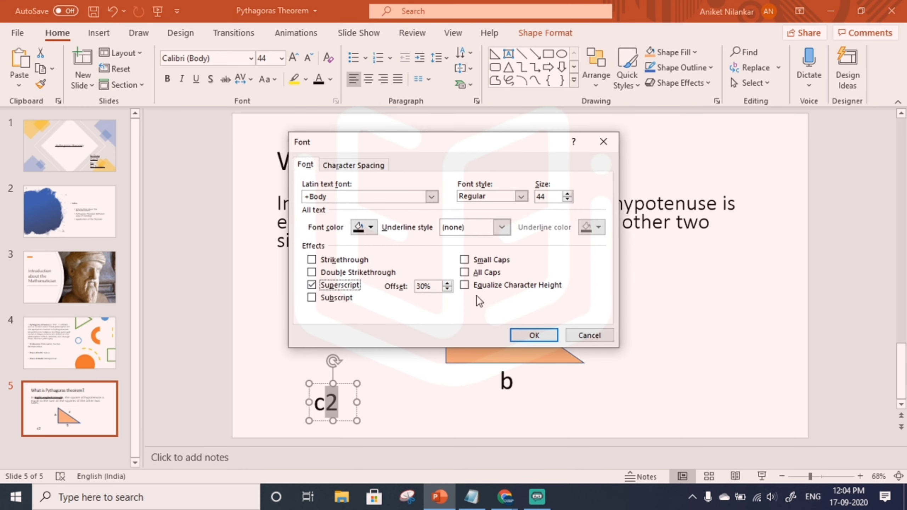
{"action": "left_click", "coordinate": [516, 333]}
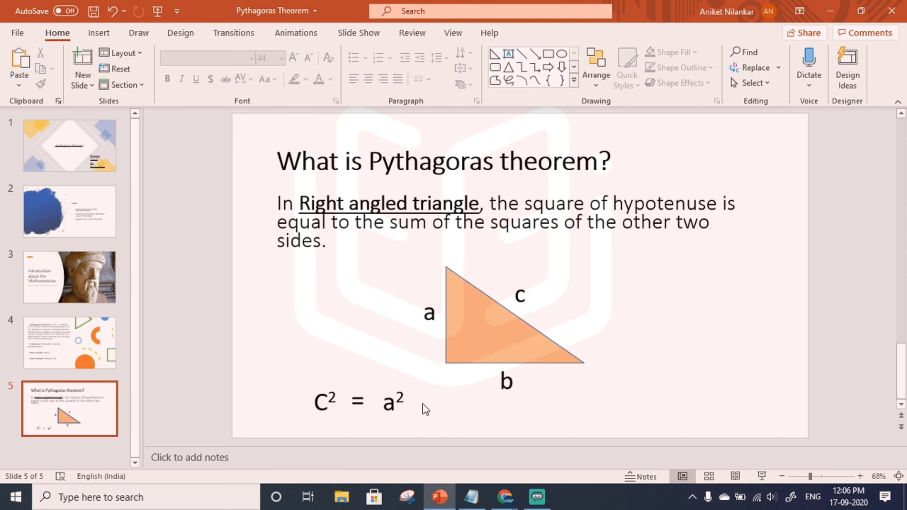
- Copy the b label beside a² and turn it into b² with a superscript 2
{"action": "left_click", "coordinate": [501, 393]}
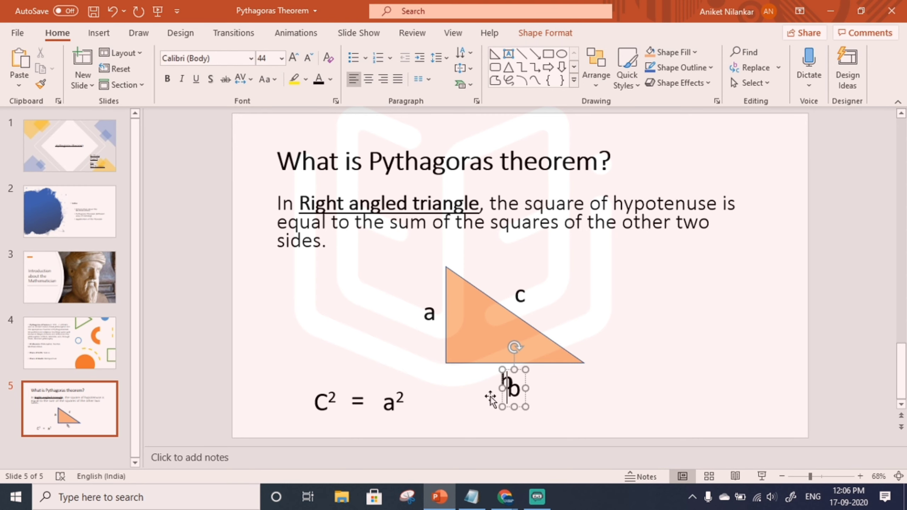
{"action": "left_click_drag", "start_coordinate": [512, 375], "coordinate": [433, 385]}
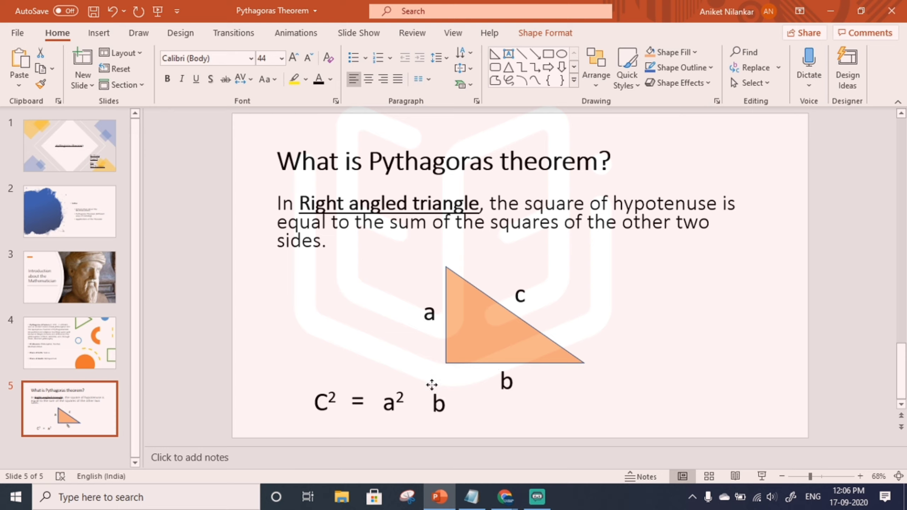
{"action": "left_click", "coordinate": [444, 406]}
{"action": "type", "text": "2"}
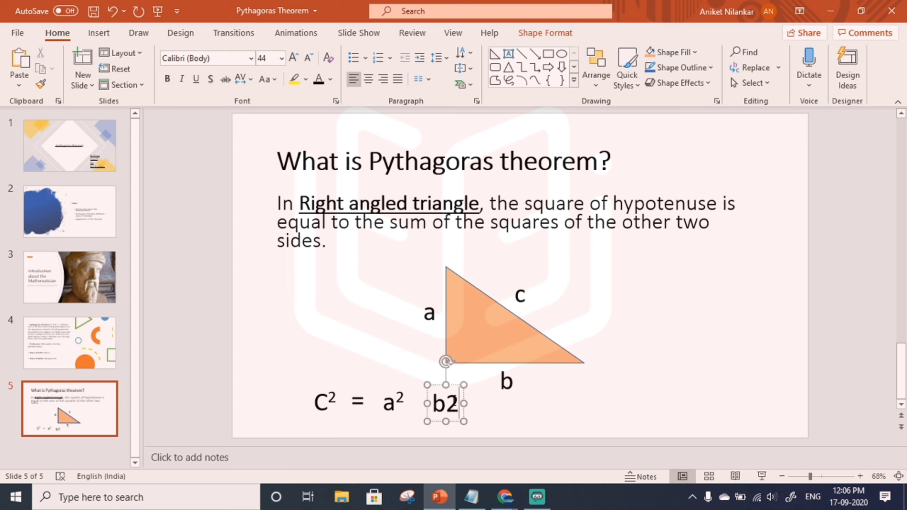
{"action": "left_click_drag", "start_coordinate": [455, 404], "coordinate": [446, 404]}
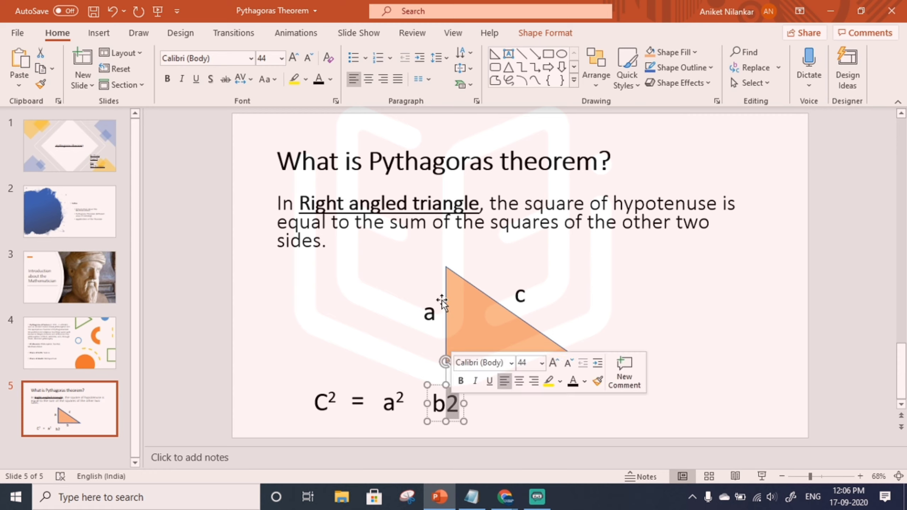
{"action": "left_click", "coordinate": [336, 101]}
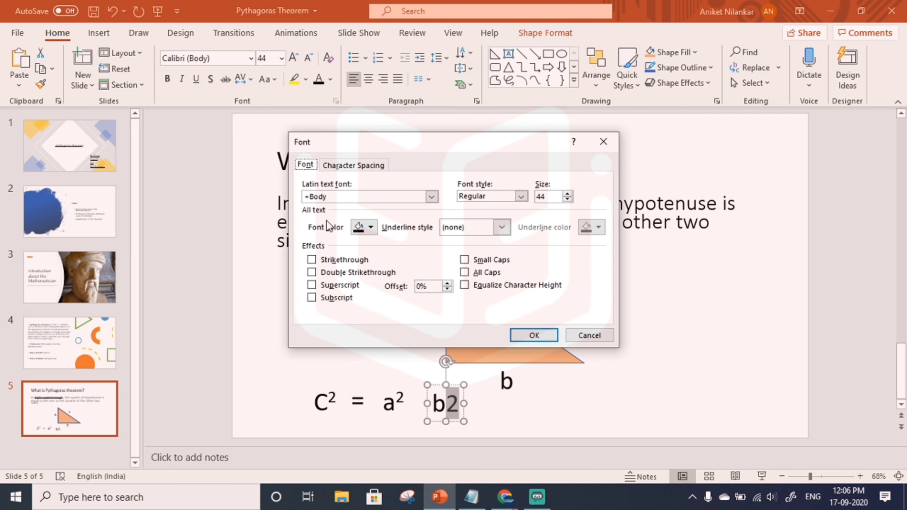
{"action": "left_click", "coordinate": [319, 286]}
{"action": "left_click", "coordinate": [537, 336]}
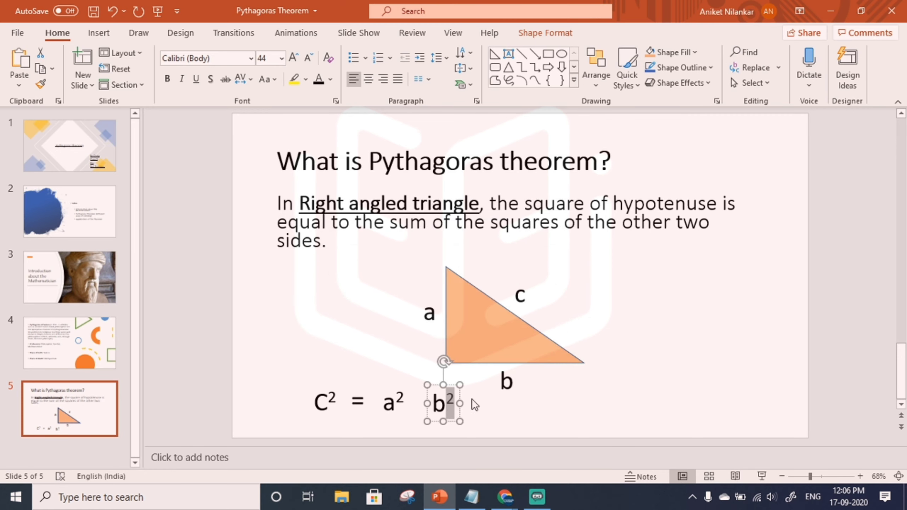
{"action": "left_click", "coordinate": [423, 410]}
{"action": "left_click", "coordinate": [425, 420]}
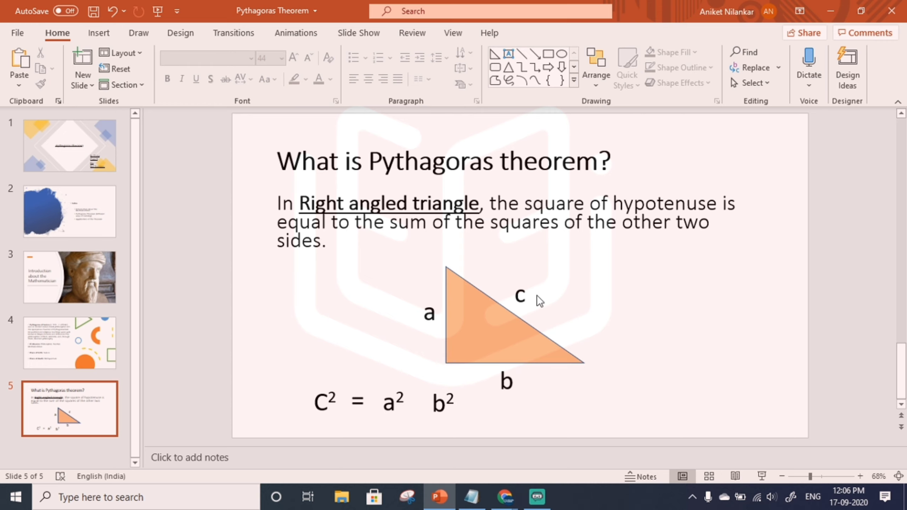
- Relabel the hypotenuse as c
{"action": "left_click", "coordinate": [525, 297]}
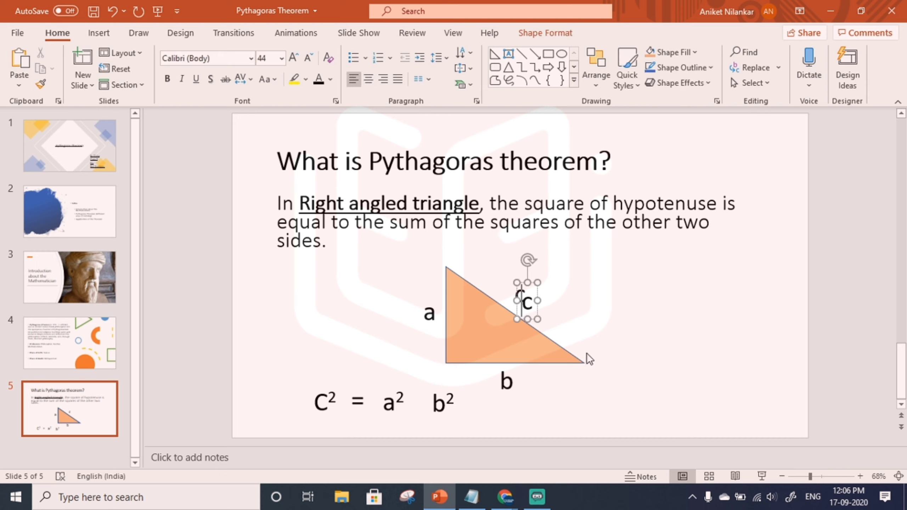
{"action": "key", "text": "Delete"}
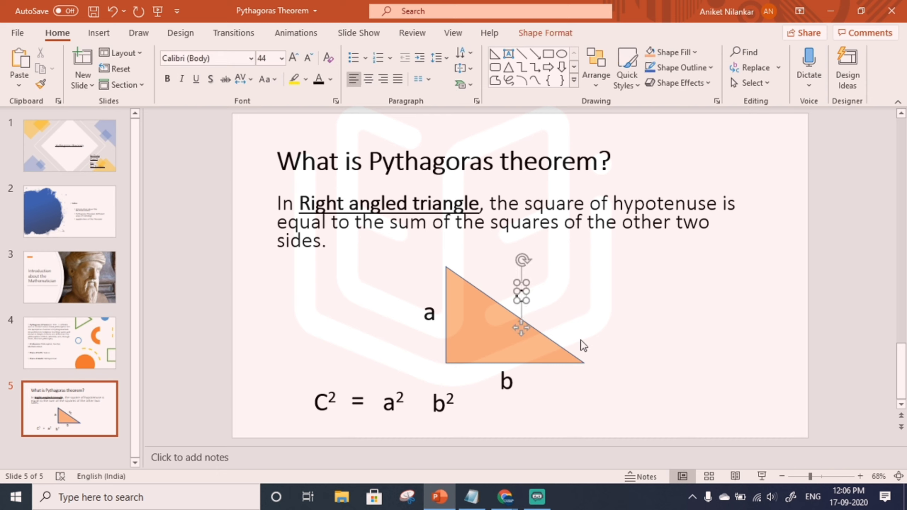
{"action": "type", "text": "c="}
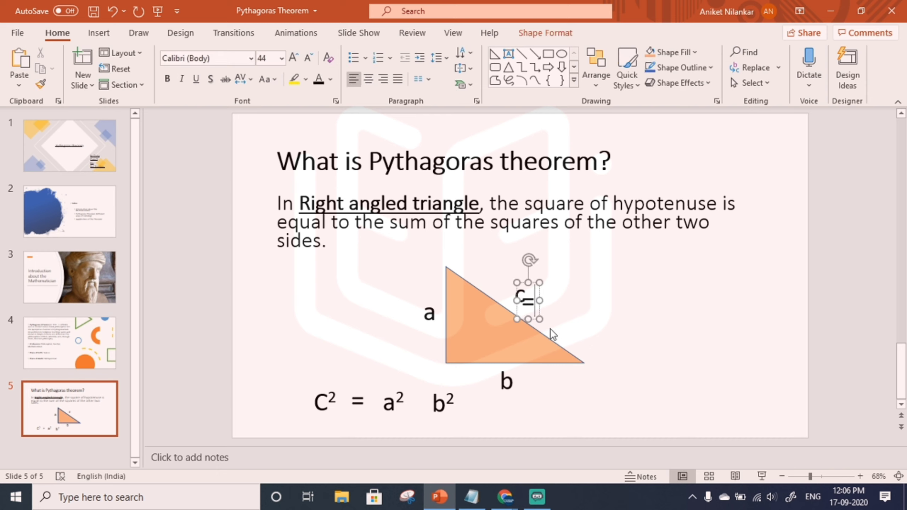
{"action": "key", "text": "BackSpace"}
{"action": "key", "text": "BackSpace"}
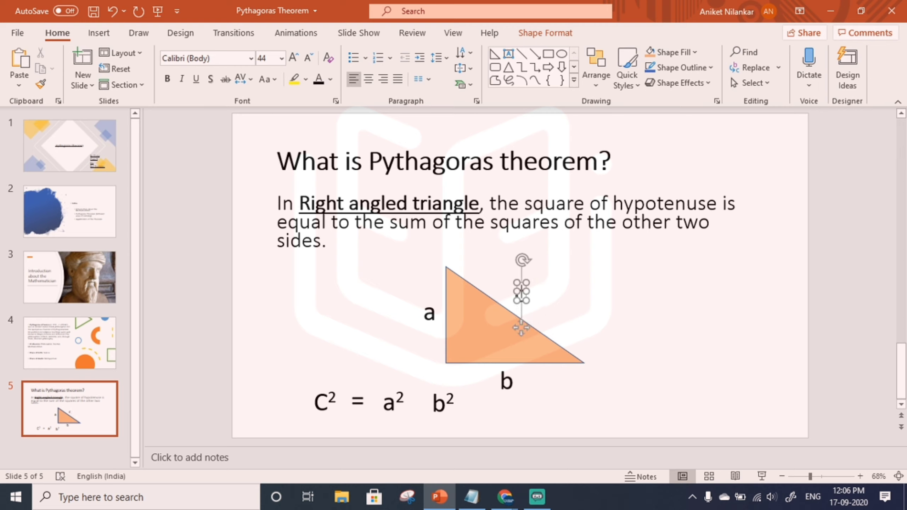
{"action": "type", "text": "c"}
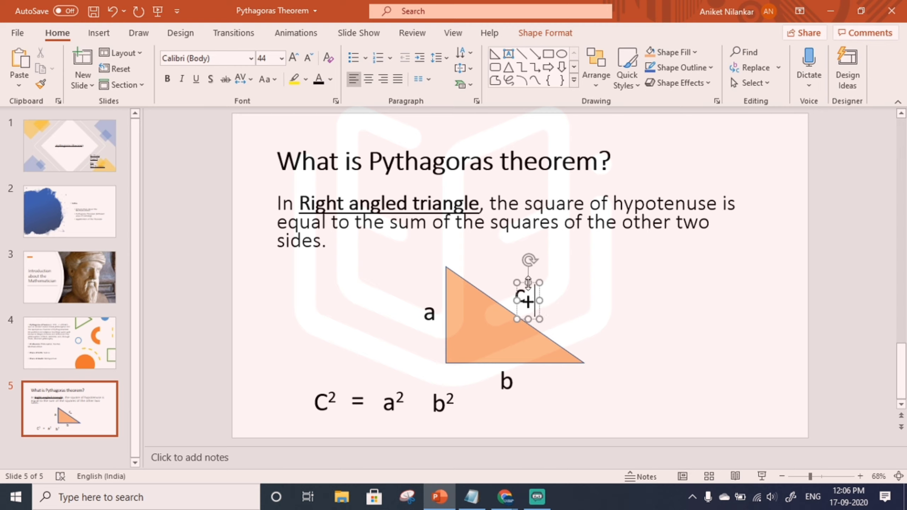
- Move the plus sign between a² and b² so the equation reads C² = a² + b²
{"action": "mouse_move", "coordinate": [529, 284]}
{"action": "left_mouse_down"}
{"action": "mouse_move", "coordinate": [499, 322]}
{"action": "mouse_move", "coordinate": [421, 382]}
{"action": "left_mouse_up"}
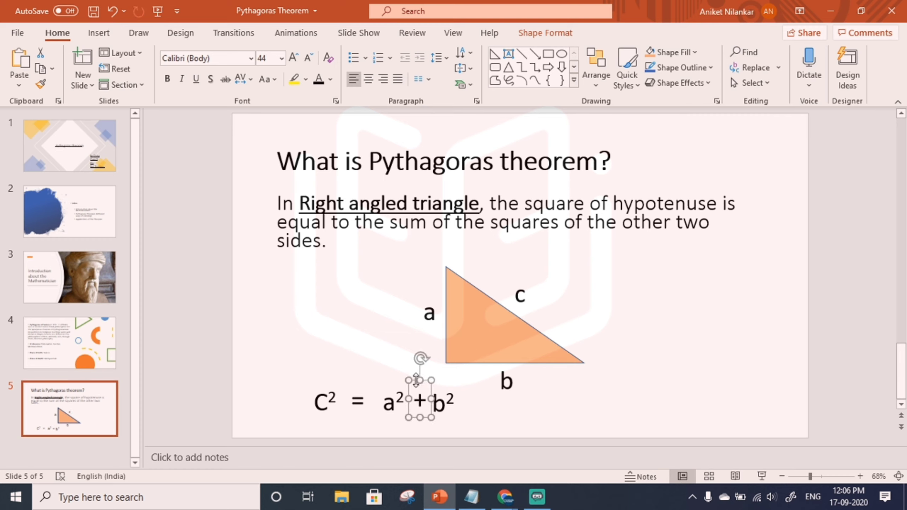
{"action": "left_click_drag", "start_coordinate": [416, 380], "coordinate": [409, 379]}
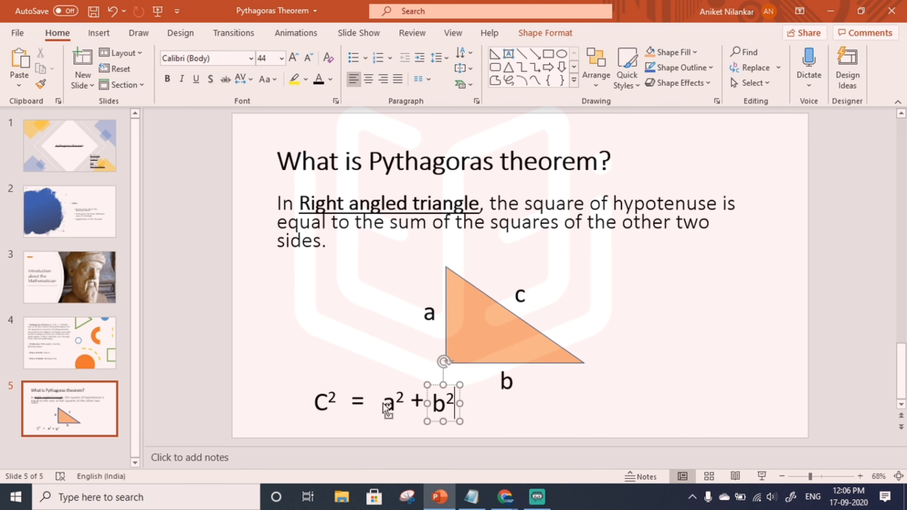
{"action": "left_click", "coordinate": [384, 403], "text": "shift"}
{"action": "left_click", "coordinate": [420, 402]}
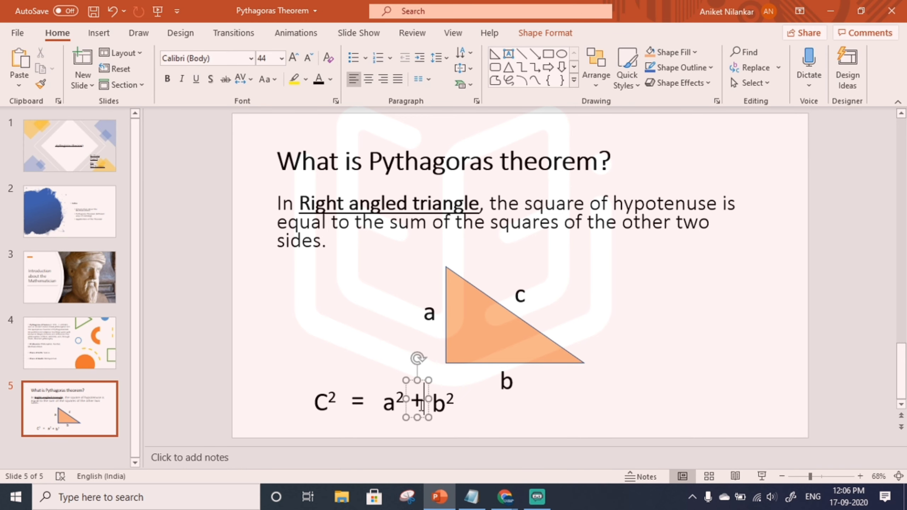
{"action": "left_click", "coordinate": [439, 406]}
{"action": "left_click_drag", "start_coordinate": [486, 419], "coordinate": [273, 382]}
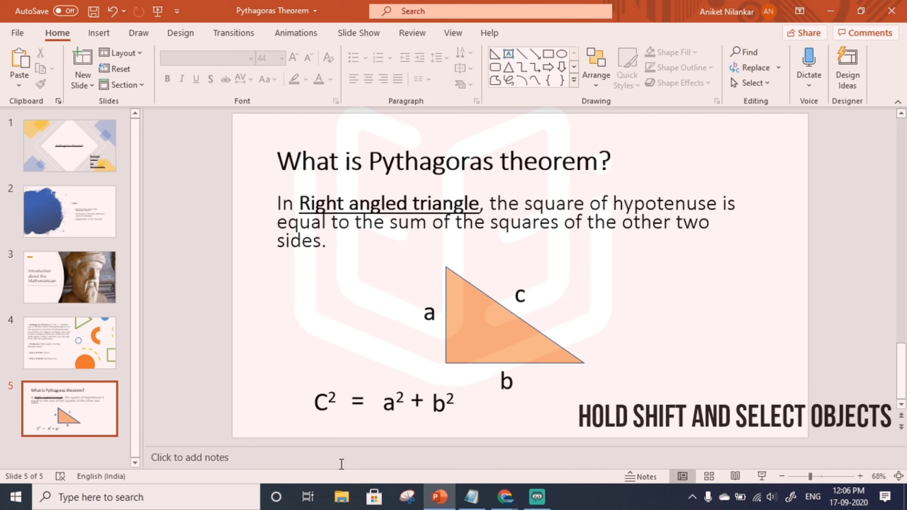
- Group C², =, a², + and b² with Ctrl+G and drag the equation right of the triangle
{"action": "left_click", "coordinate": [326, 409]}
{"action": "left_click", "coordinate": [361, 403], "text": "shift"}
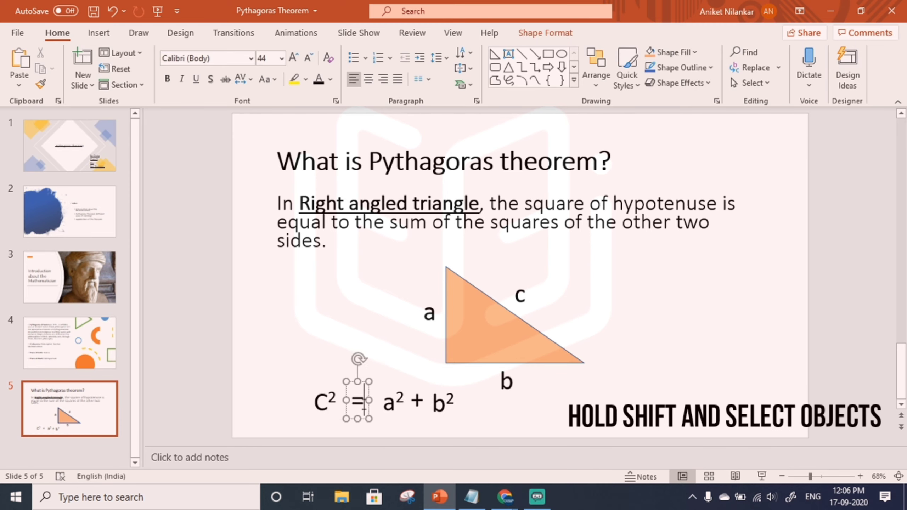
{"action": "left_click", "coordinate": [393, 406], "text": "shift"}
{"action": "left_click", "coordinate": [416, 401], "text": "shift"}
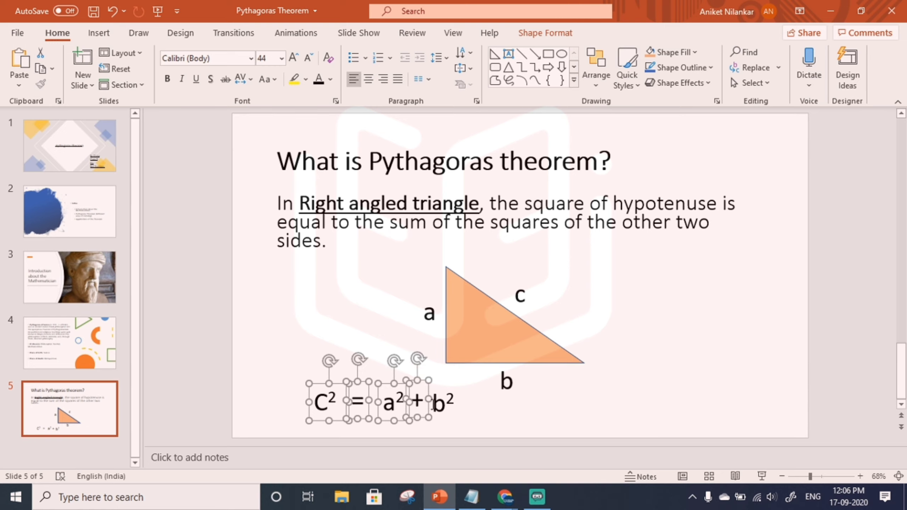
{"action": "left_click", "coordinate": [439, 404], "text": "shift"}
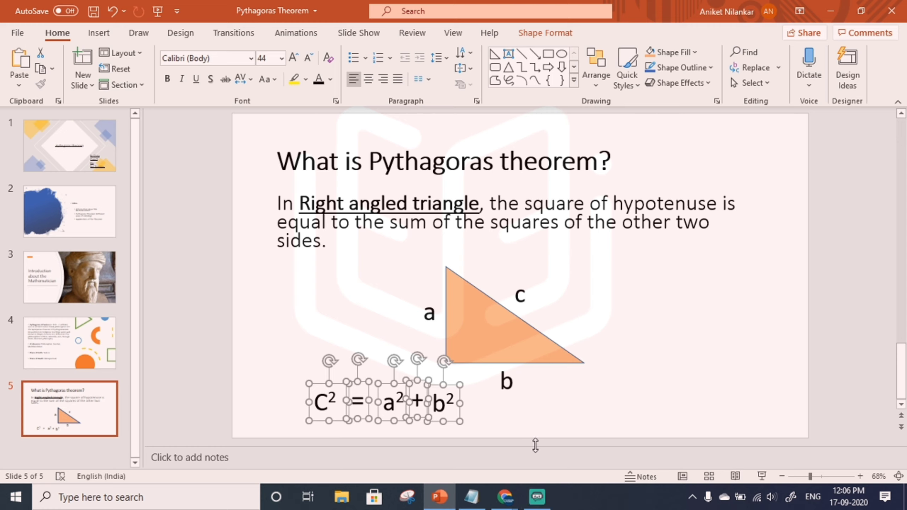
{"action": "key", "text": "ctrl+g"}
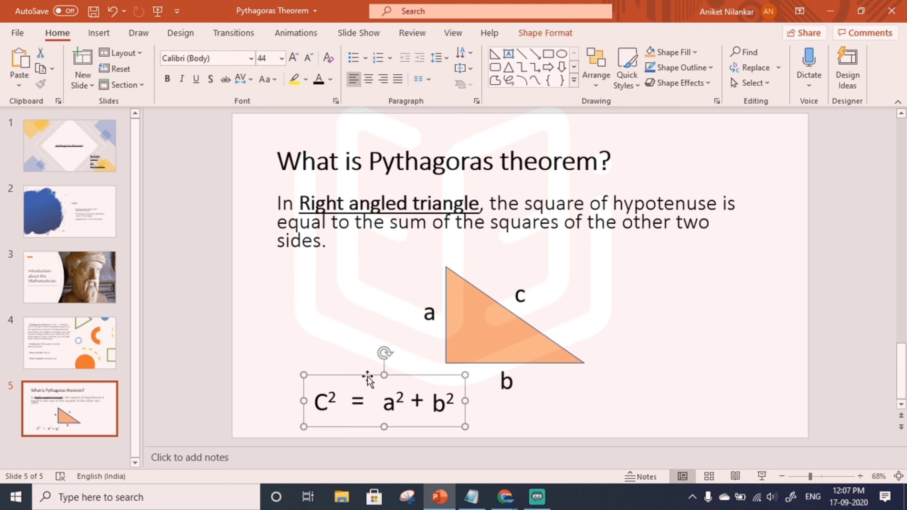
{"action": "mouse_move", "coordinate": [367, 378]}
{"action": "left_mouse_down"}
{"action": "mouse_move", "coordinate": [635, 264]}
{"action": "mouse_move", "coordinate": [336, 360]}
{"action": "mouse_move", "coordinate": [672, 293]}
{"action": "left_mouse_up"}
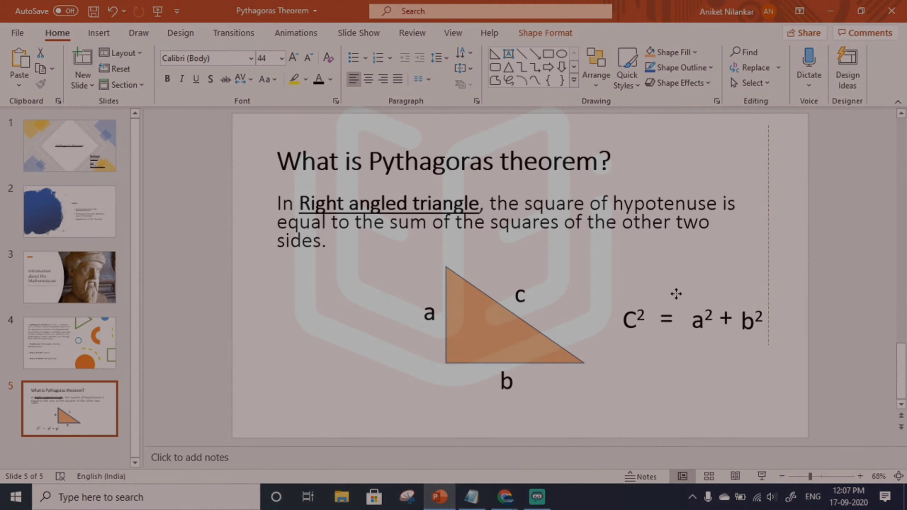
{"action": "left_click", "coordinate": [542, 345]}
- Group the triangle with its a, b and c labels and shift the group left
{"action": "left_click", "coordinate": [597, 406]}
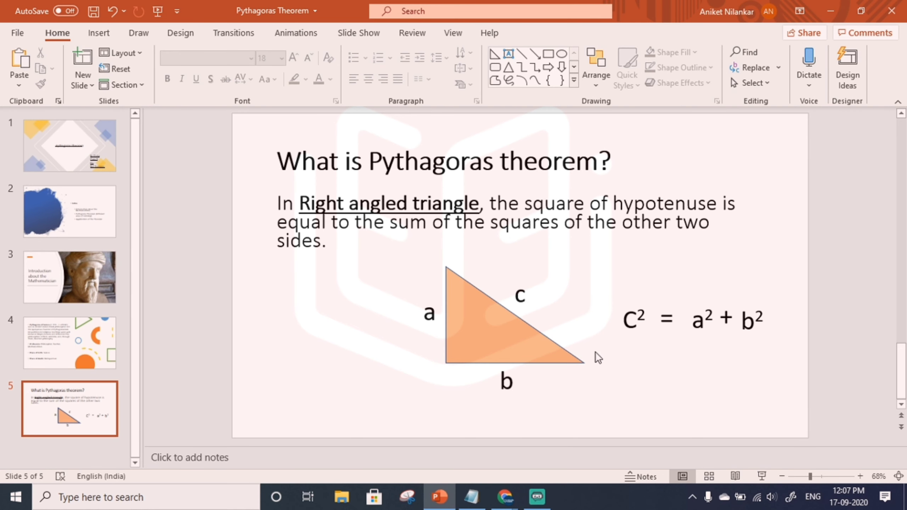
{"action": "left_click", "coordinate": [504, 356]}
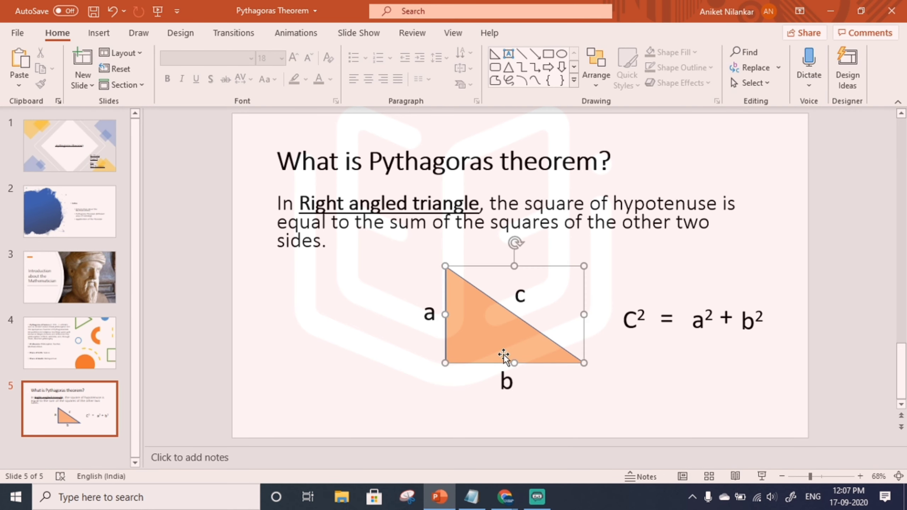
{"action": "left_click", "coordinate": [518, 297], "text": "shift"}
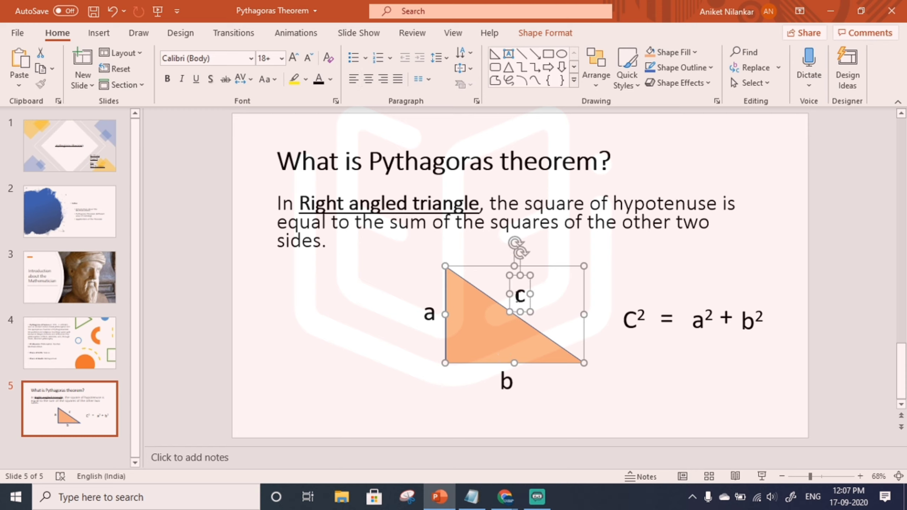
{"action": "left_click", "coordinate": [426, 320], "text": "shift"}
{"action": "left_click", "coordinate": [504, 382], "text": "shift"}
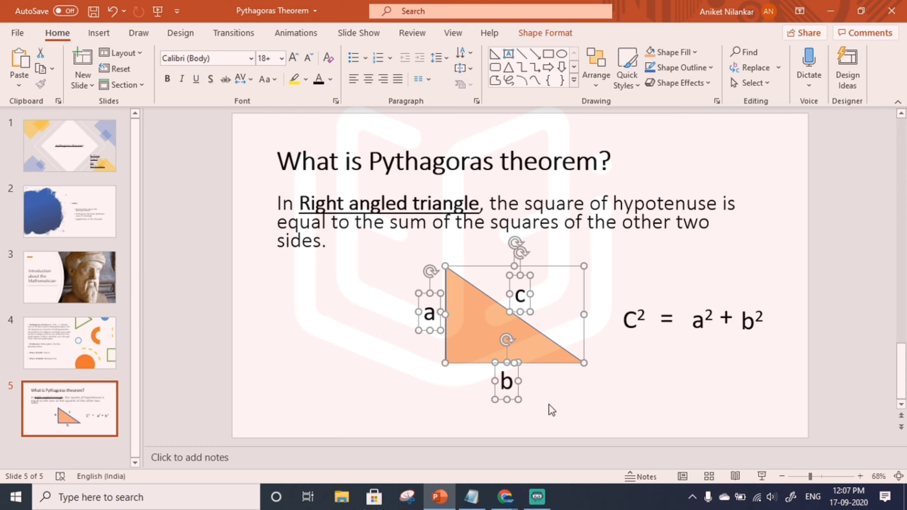
{"action": "key", "text": "ctrl+g"}
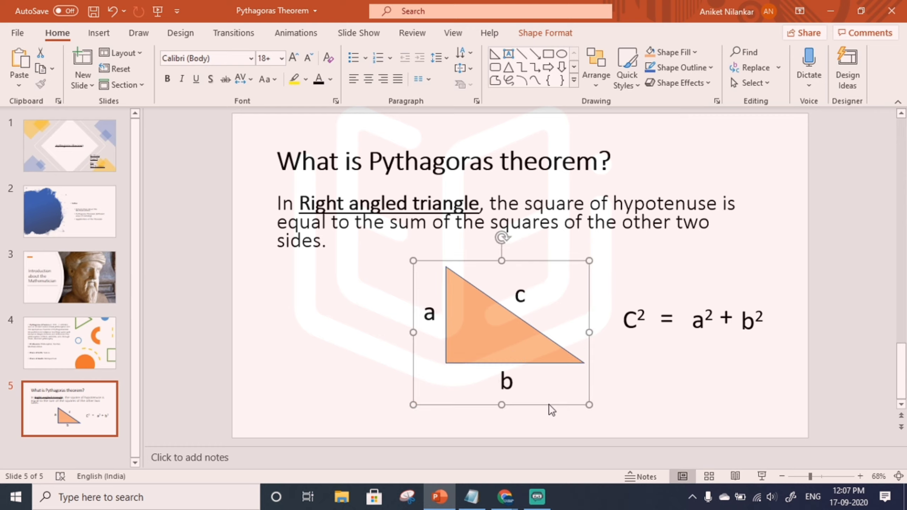
{"action": "mouse_move", "coordinate": [499, 321]}
{"action": "left_mouse_down"}
{"action": "mouse_move", "coordinate": [434, 332]}
{"action": "mouse_move", "coordinate": [425, 325]}
{"action": "left_mouse_up"}
- Move the equation group left to sit beside the triangle
{"action": "left_click", "coordinate": [753, 336]}
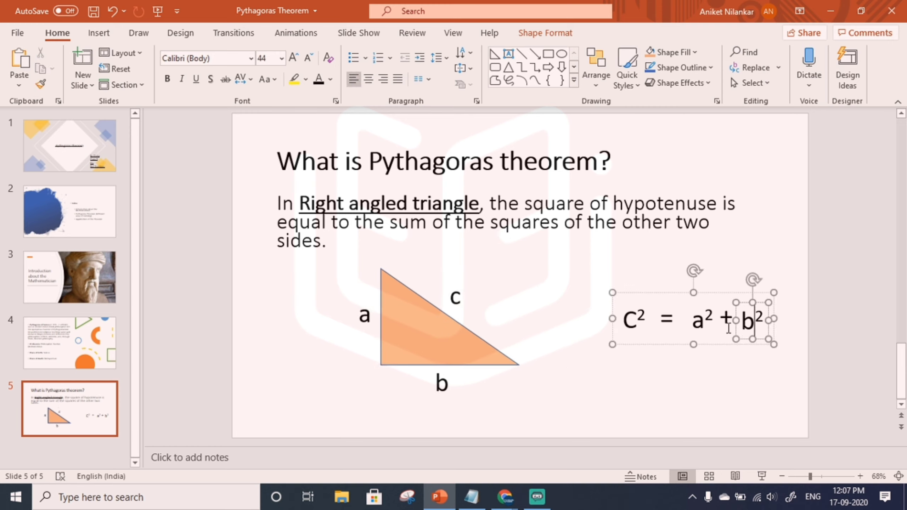
{"action": "left_click_drag", "start_coordinate": [686, 294], "coordinate": [647, 307]}
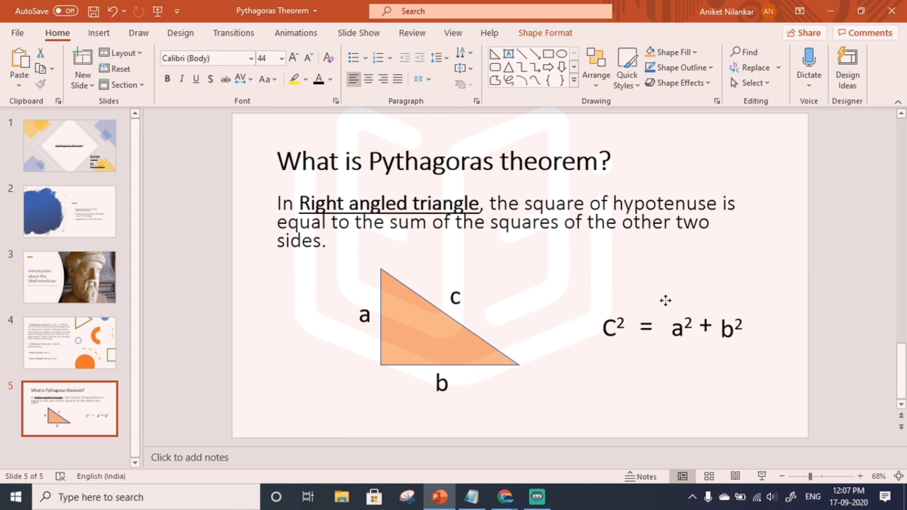
{"action": "left_click", "coordinate": [630, 380]}
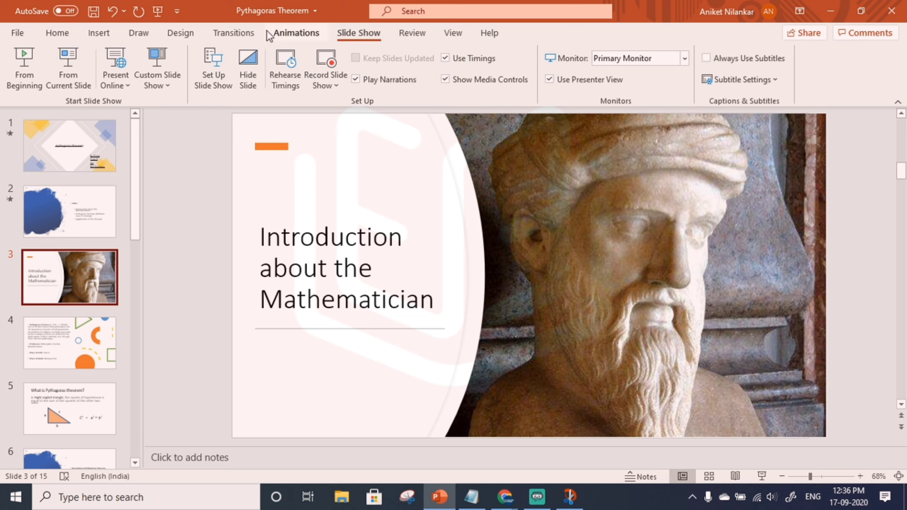
- Save the Pythagoras Theorem presentation, then go to the File > Save As page
{"action": "left_click", "coordinate": [19, 38]}
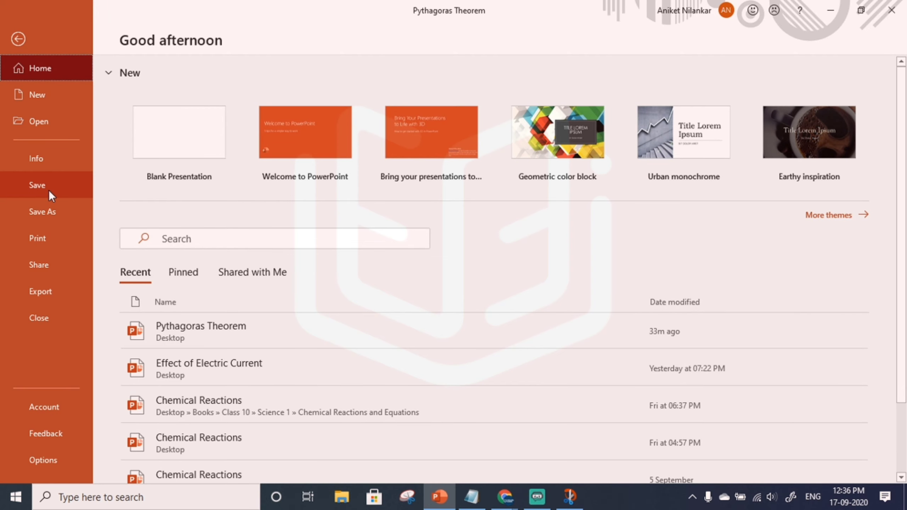
{"action": "left_click", "coordinate": [49, 191]}
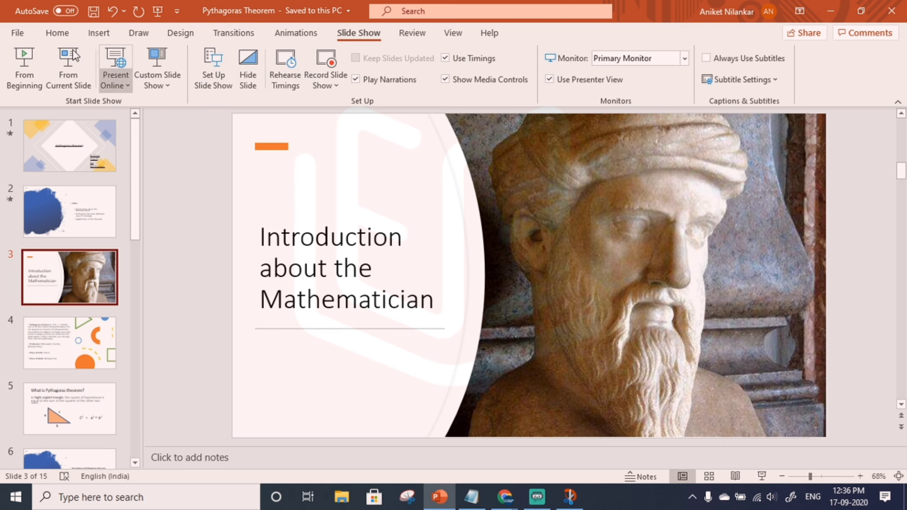
{"action": "left_click", "coordinate": [17, 36]}
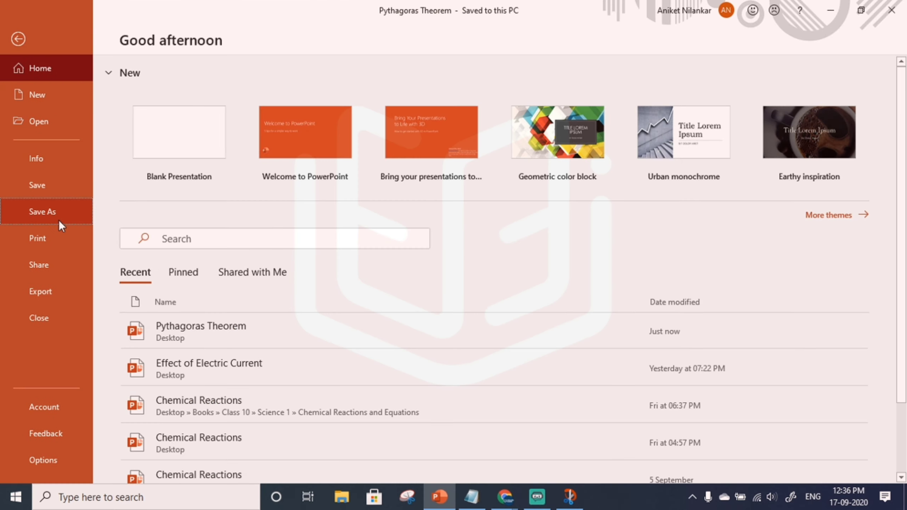
{"action": "left_click", "coordinate": [60, 225]}
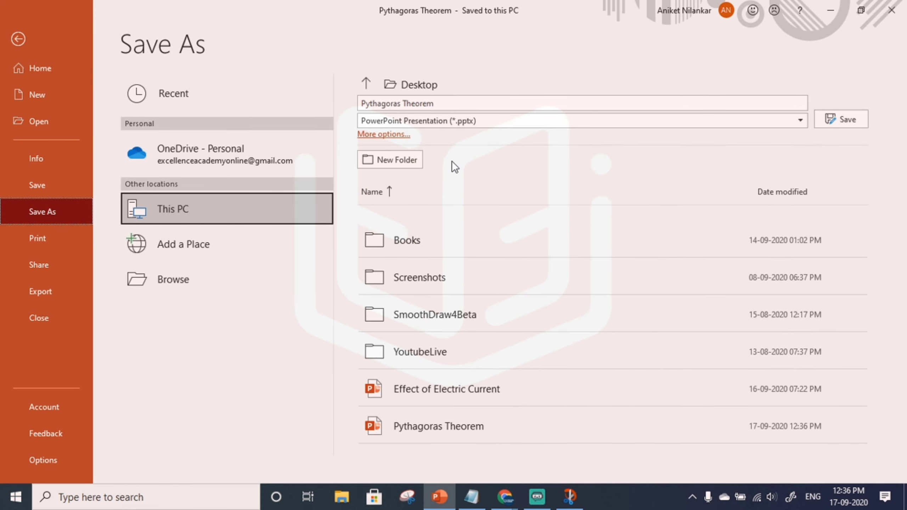
- In the Desktop Save As dialog, set the type to PDF, then back to PowerPoint Presentation
{"action": "left_click", "coordinate": [420, 85]}
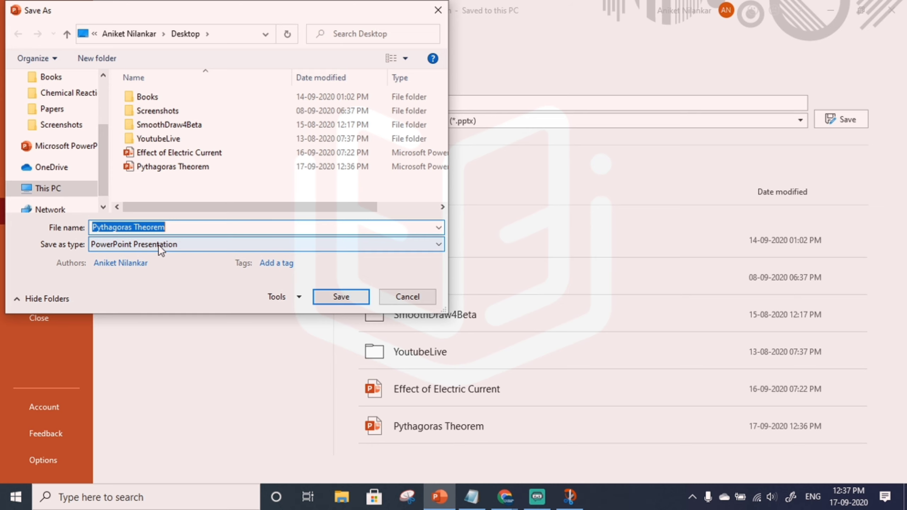
{"action": "left_click", "coordinate": [159, 245]}
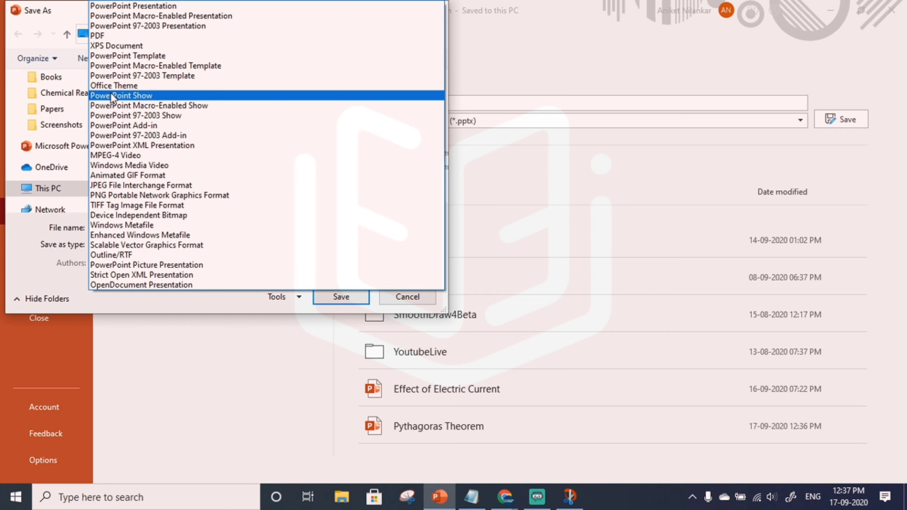
{"action": "left_click", "coordinate": [111, 36]}
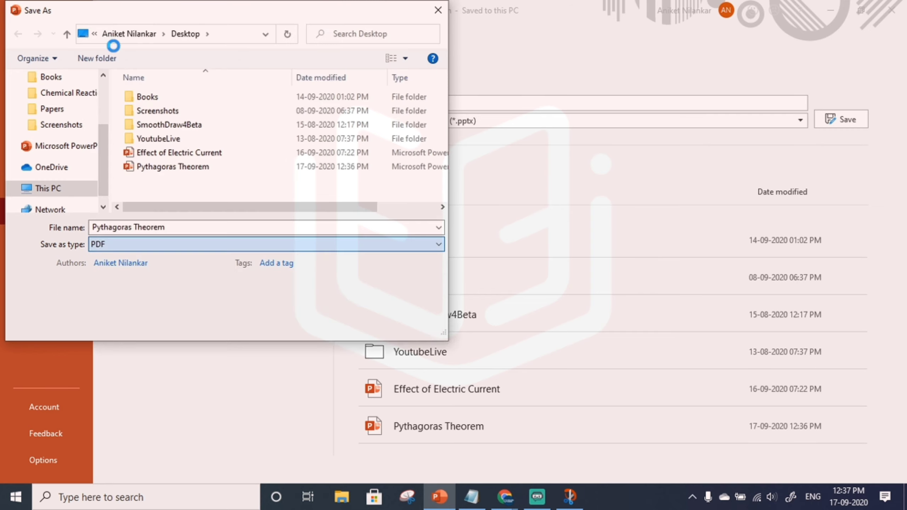
{"action": "left_click", "coordinate": [163, 245]}
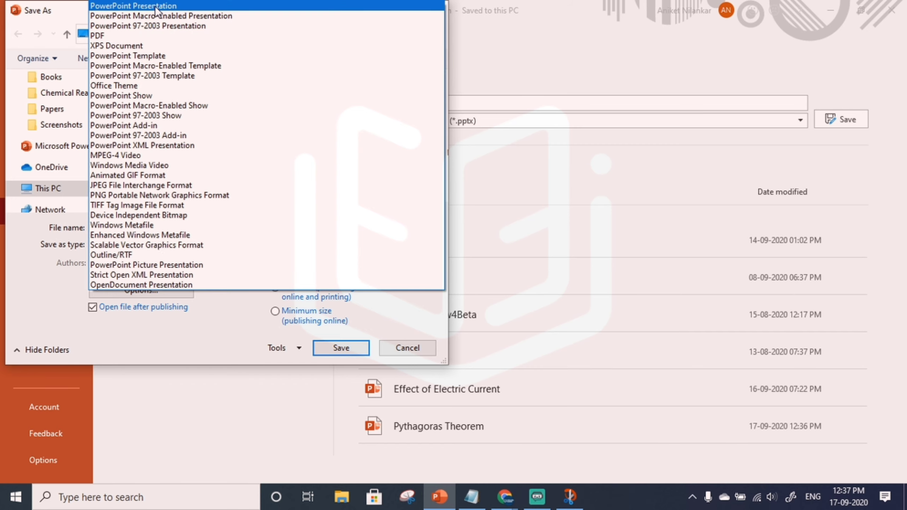
{"action": "left_click", "coordinate": [156, 7]}
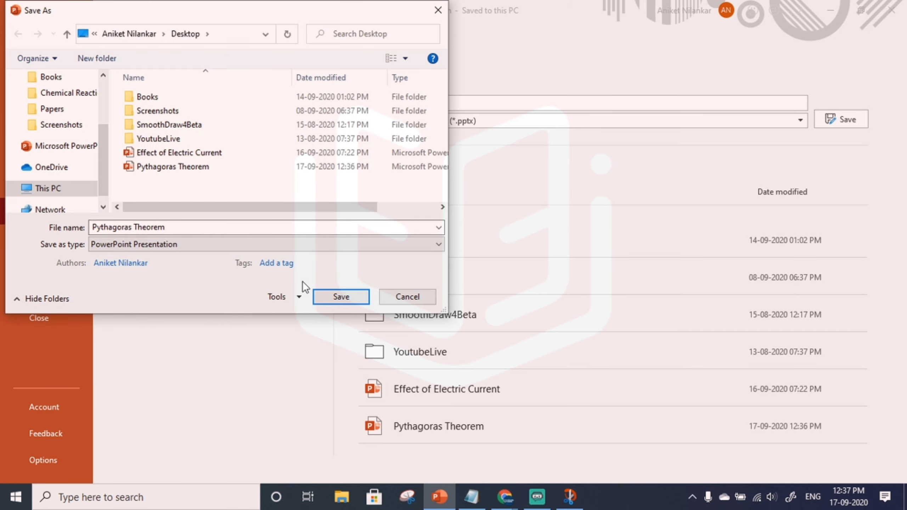